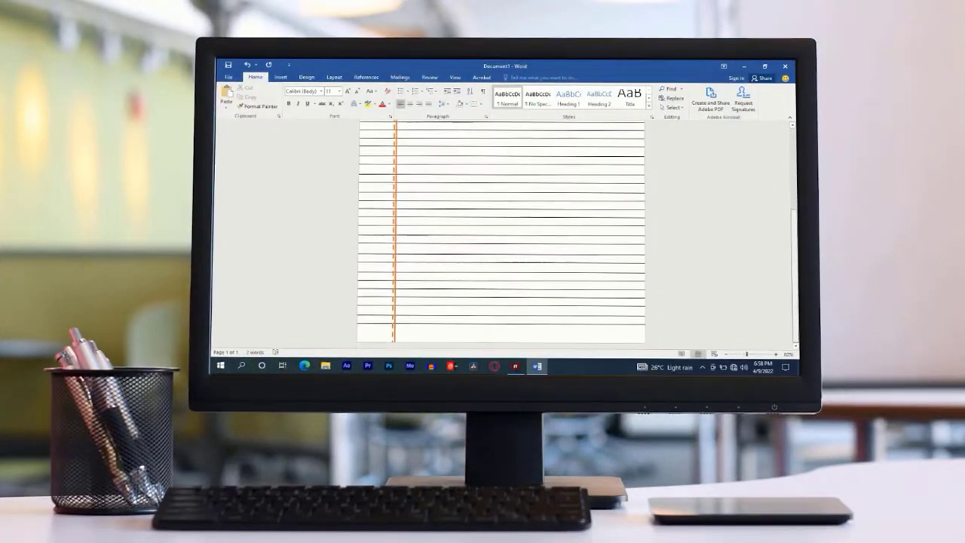
Zoom in on the finished ruled page, check it in print preview, then return to editing.
scroll(501, 234, up, 5)
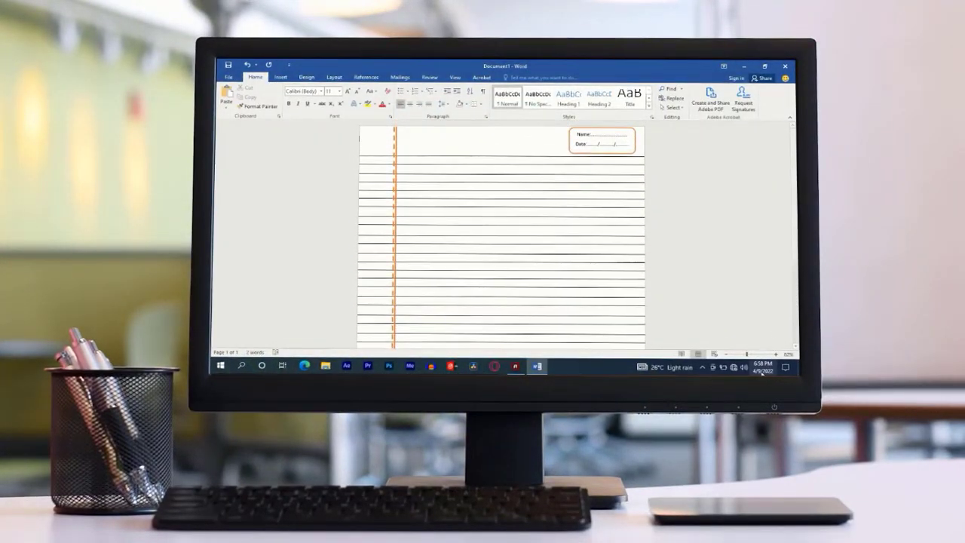
drag(746, 354, 752, 354)
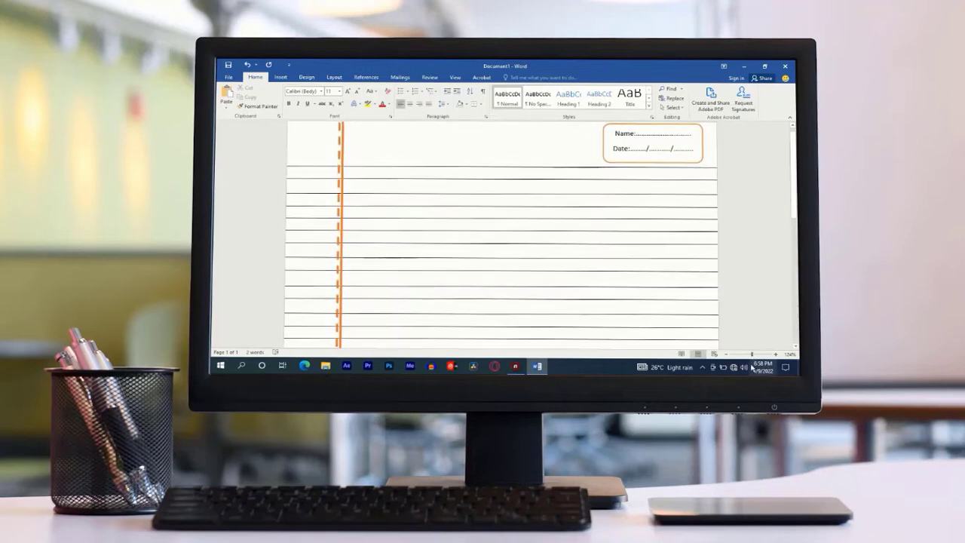
key(ctrl+p)
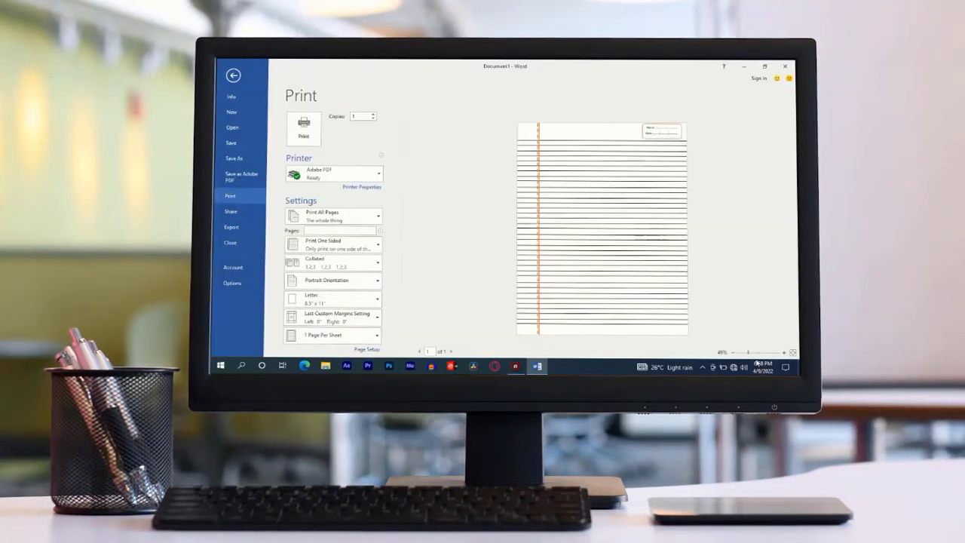
click(752, 354)
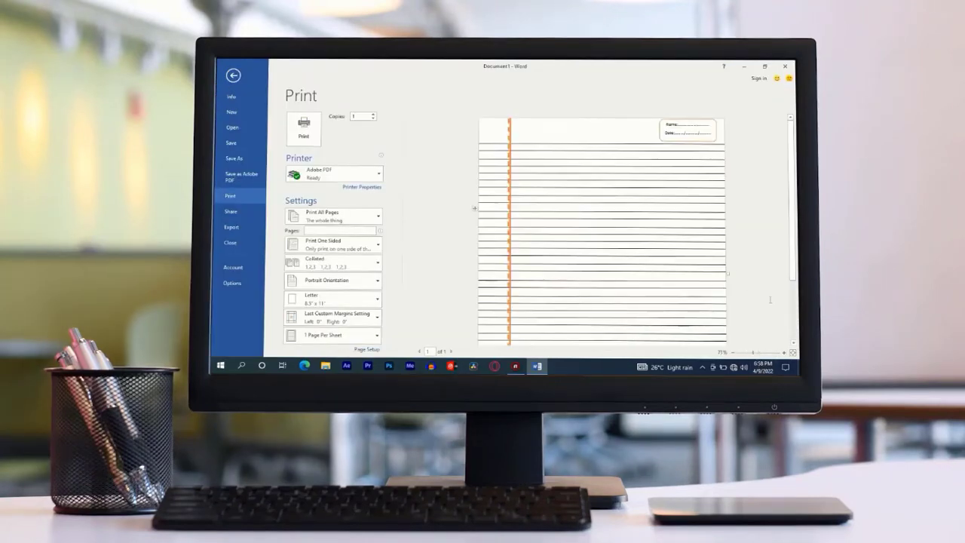
drag(791, 200, 791, 151)
key(Escape)
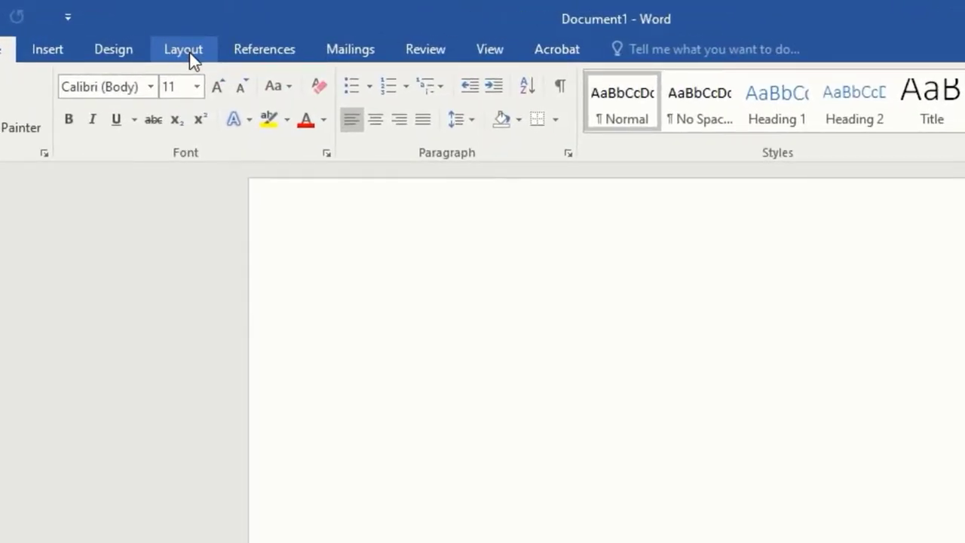
In Page Setup, set the Top, Bottom, Left and Right margins to 0.
click(188, 52)
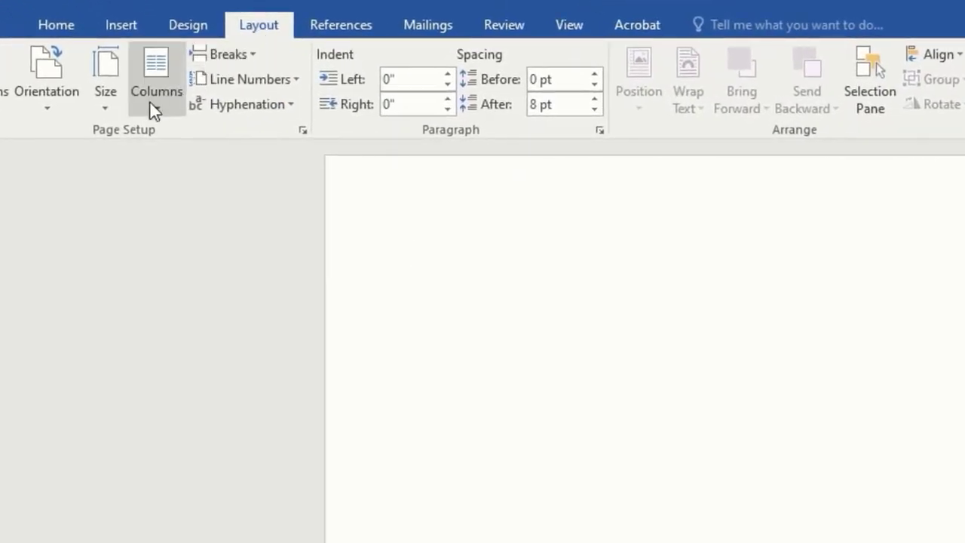
click(299, 132)
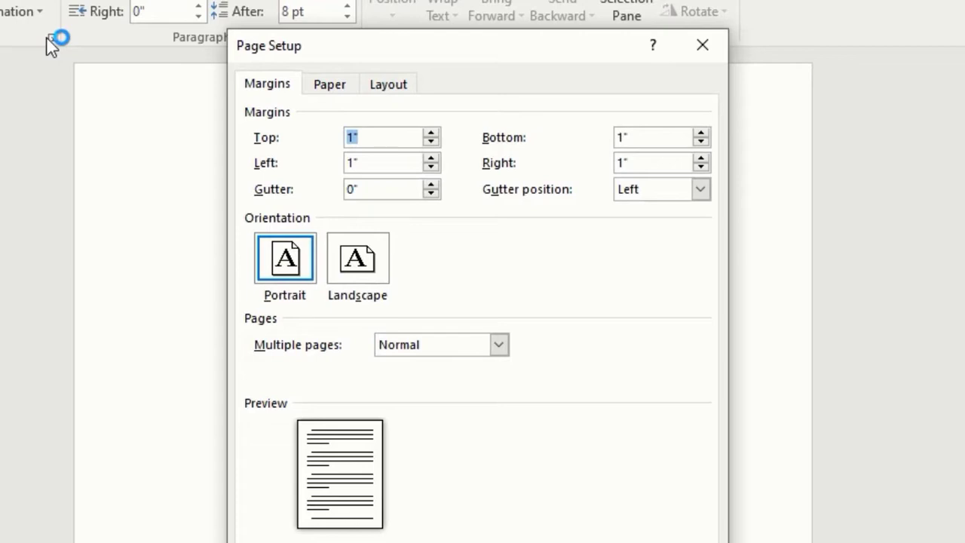
text(0)
double_click(639, 138)
text(0)
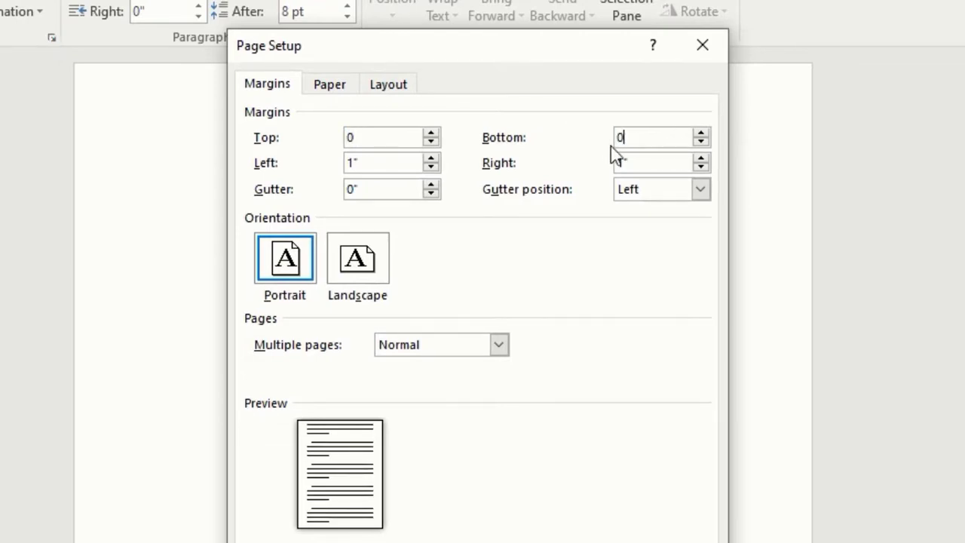
double_click(631, 162)
text(0)
double_click(369, 163)
text(0)
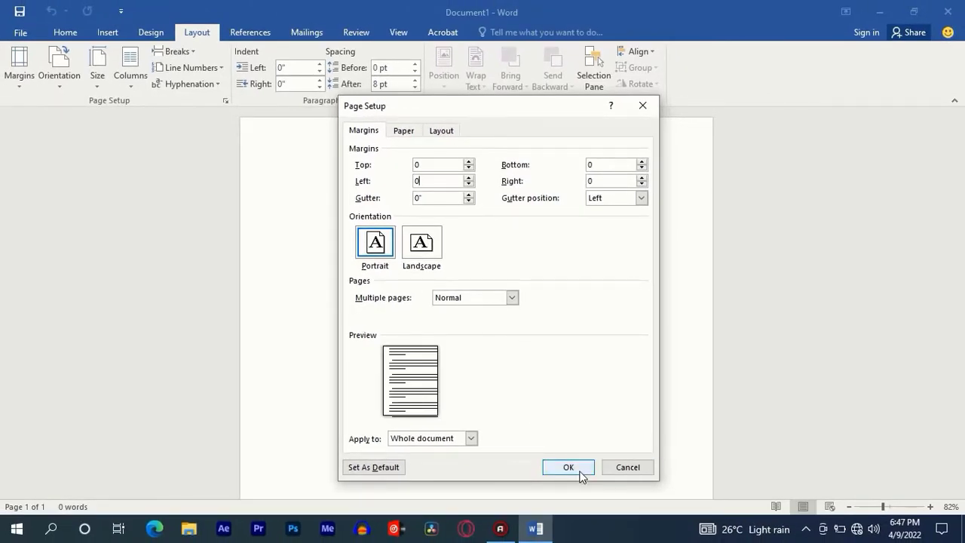
click(568, 467)
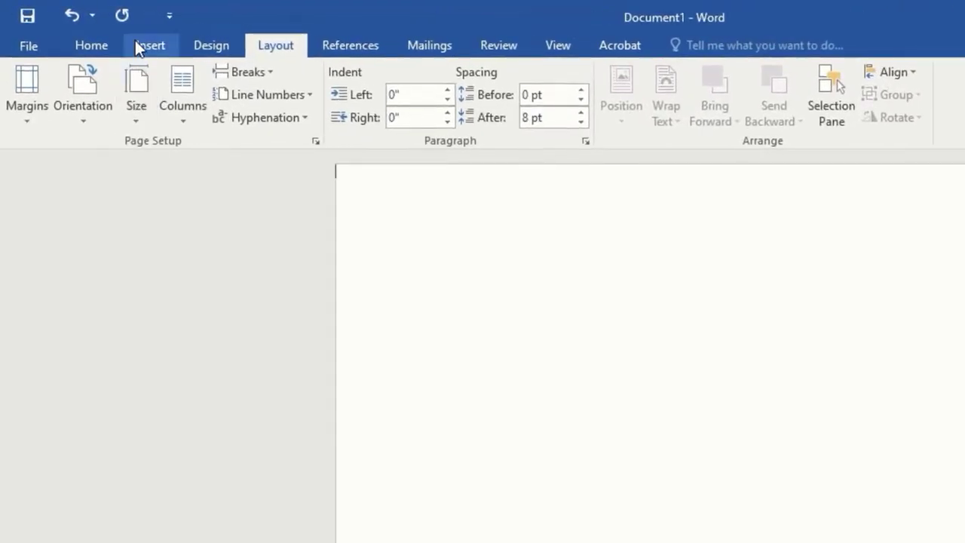
Insert a 1-column, 8-row table and add an empty paragraph above it.
click(139, 49)
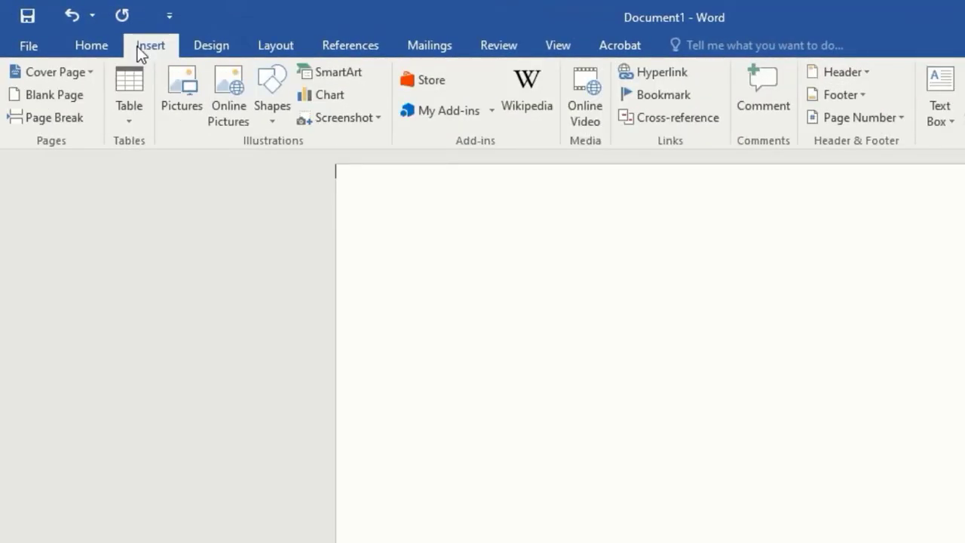
click(126, 119)
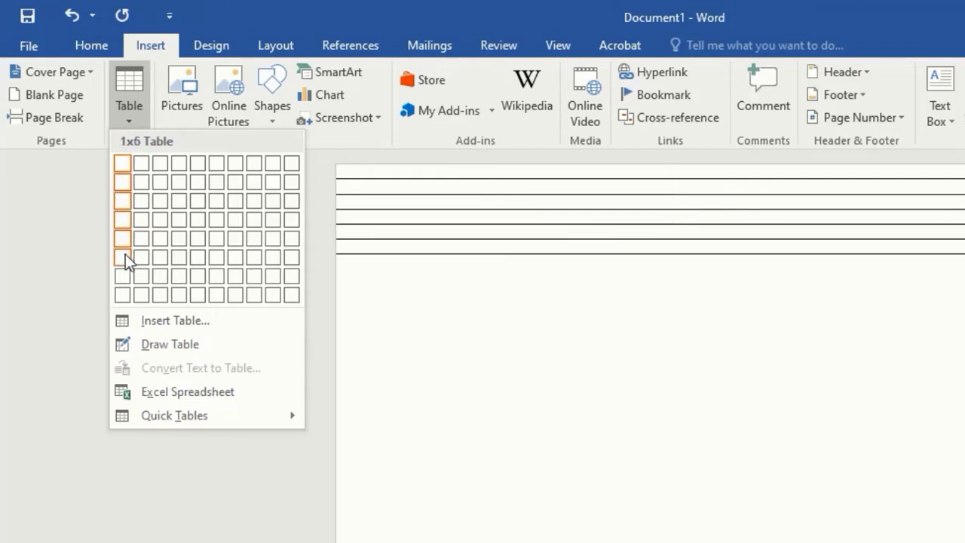
click(123, 296)
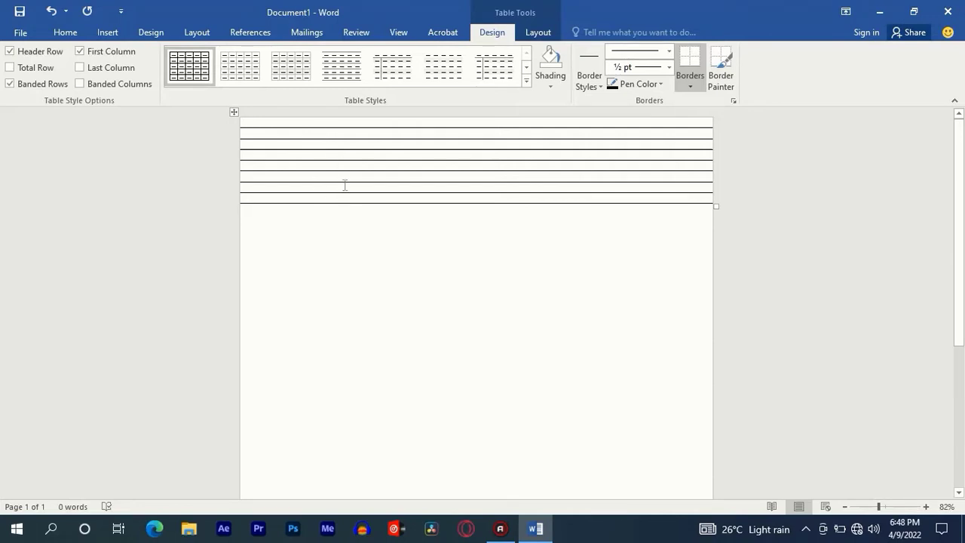
key(Return)
key(Return)
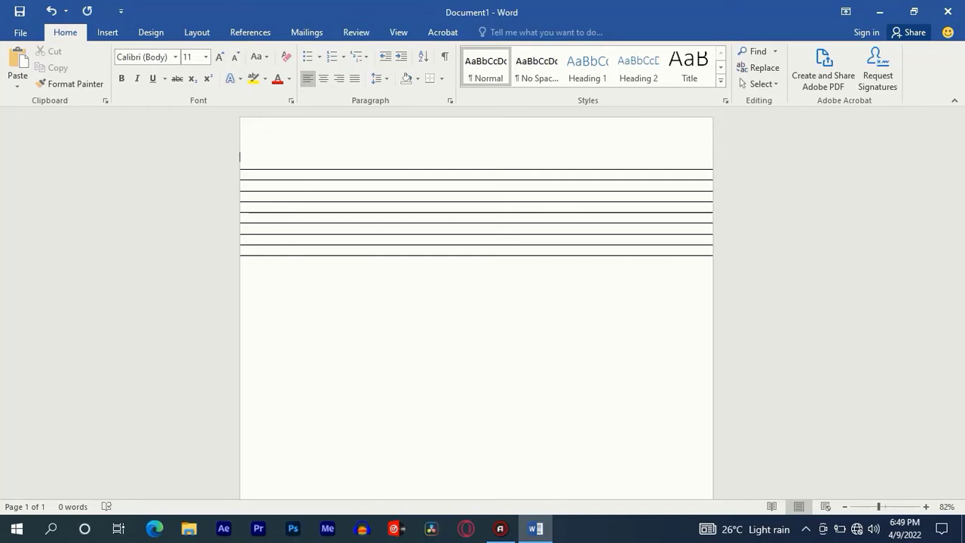
Adjust the blank line above the table and make the table rows taller.
key(Return)
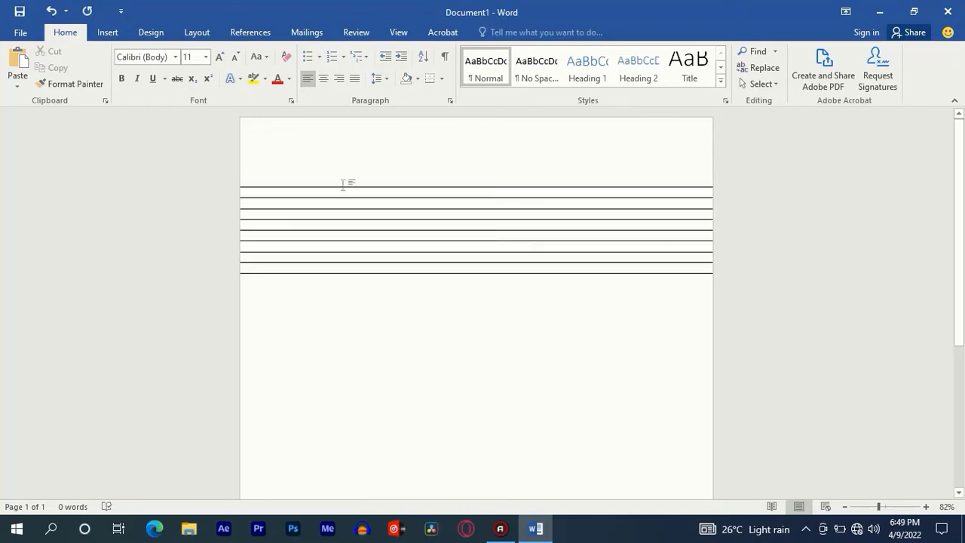
key(BackSpace)
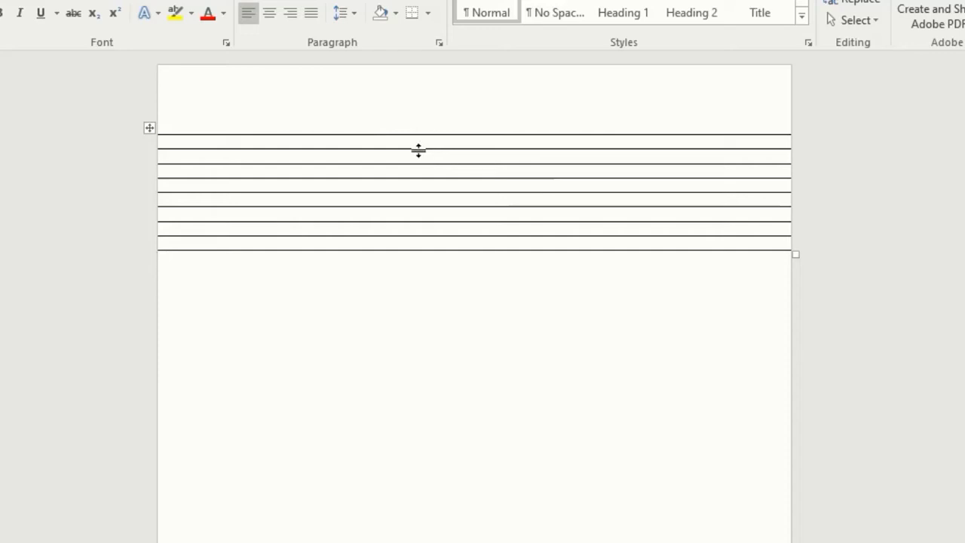
drag(417, 150, 418, 158)
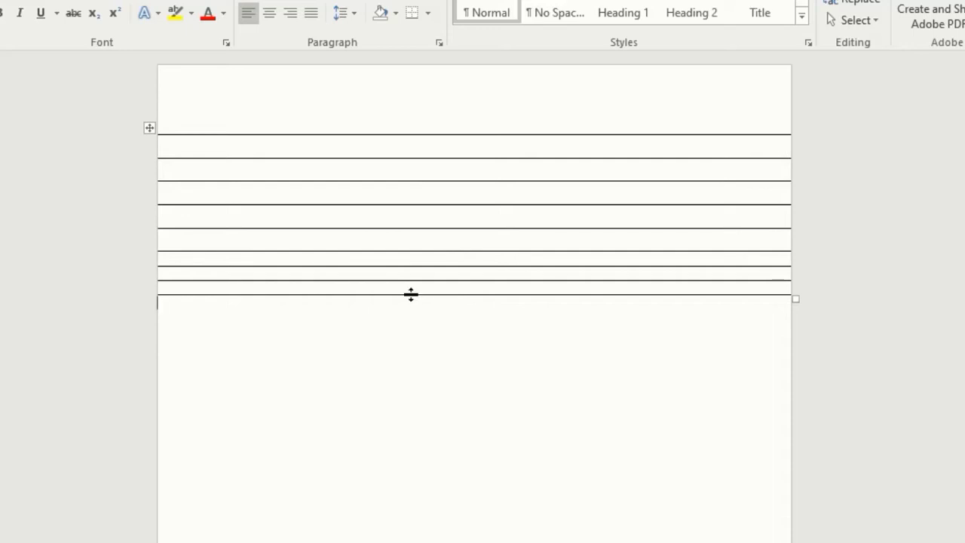
drag(410, 265, 419, 317)
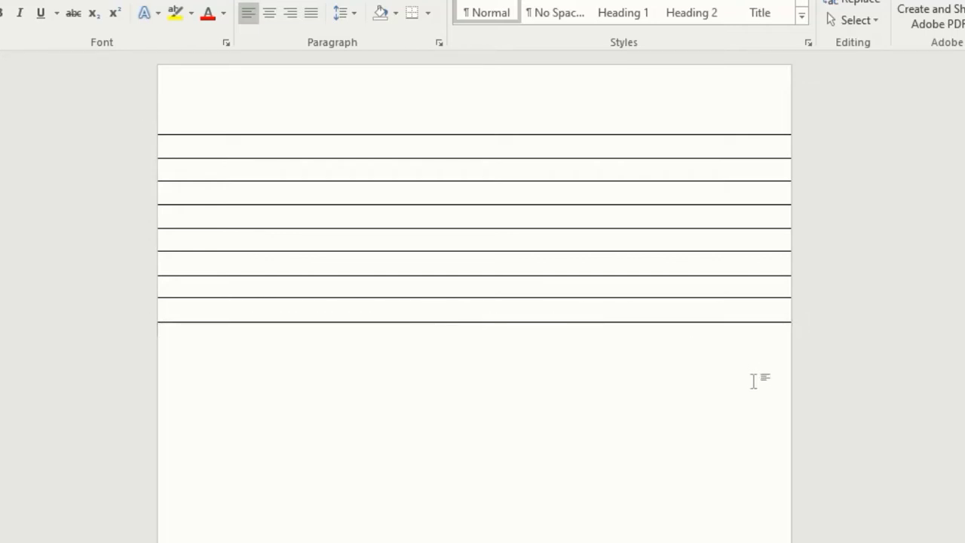
key(ctrl+z)
Paste three more copies of the table below it so ruled lines fill the page.
click(300, 131)
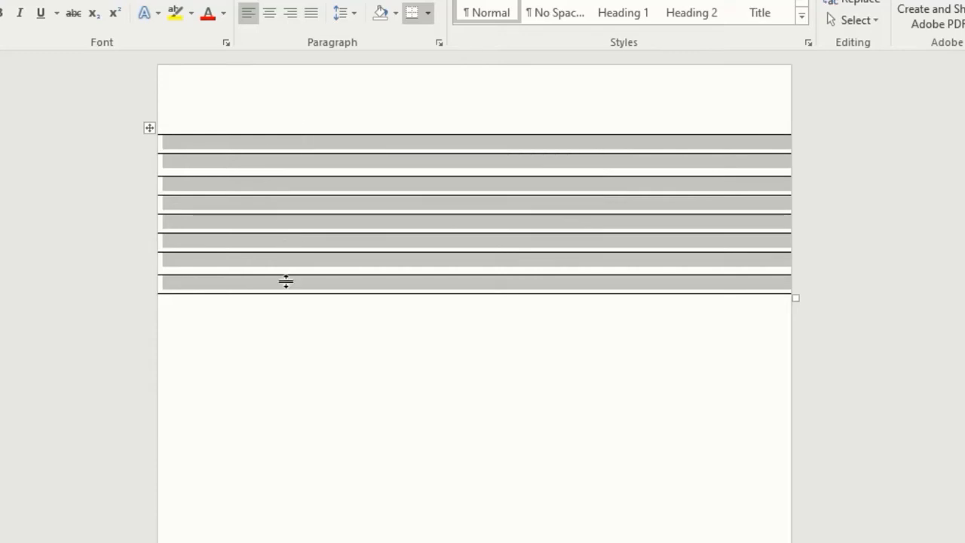
click(285, 316)
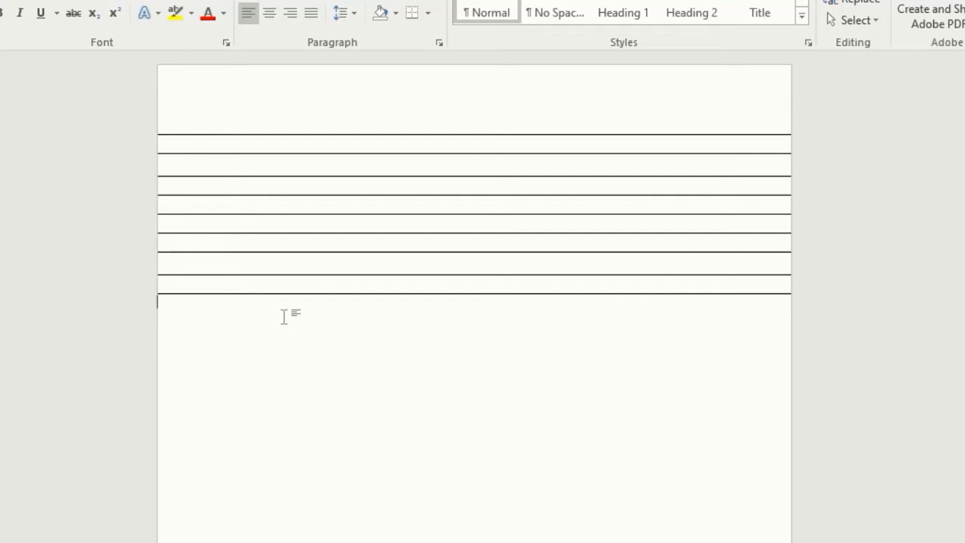
key(ctrl+v)
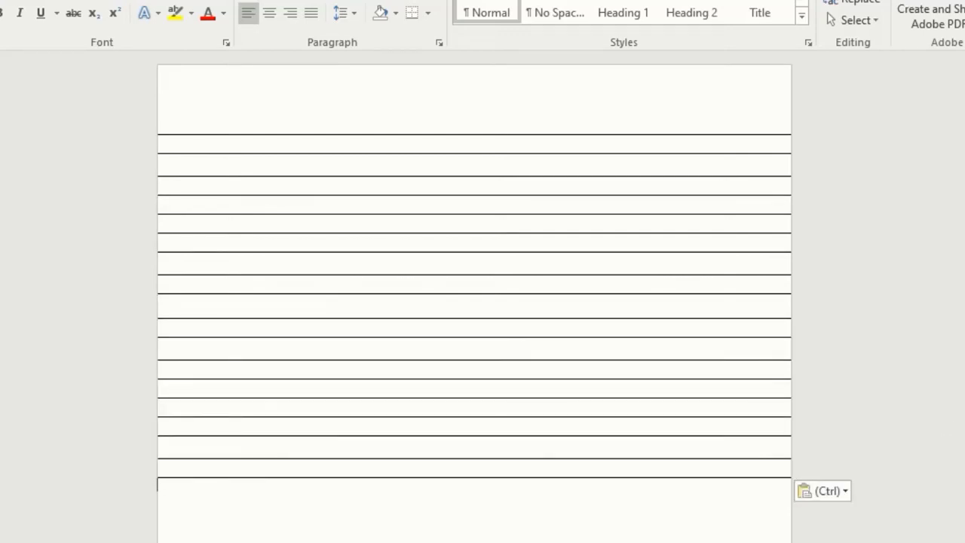
scroll(293, 336, down, 5)
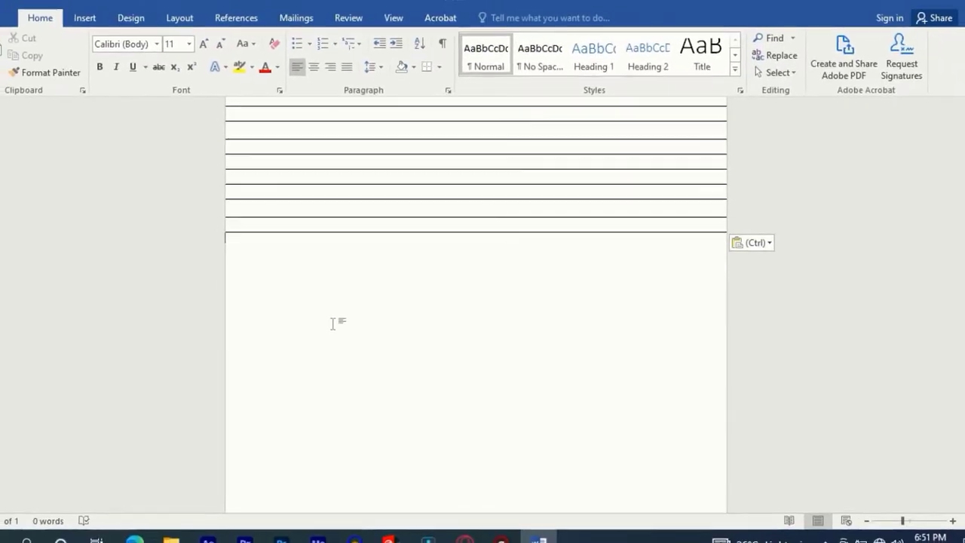
key(Return)
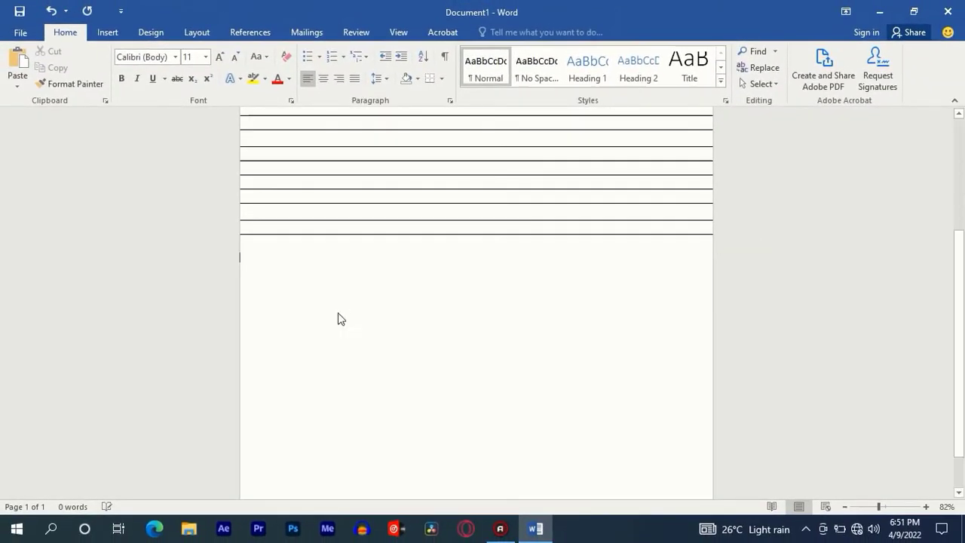
key(ctrl+v)
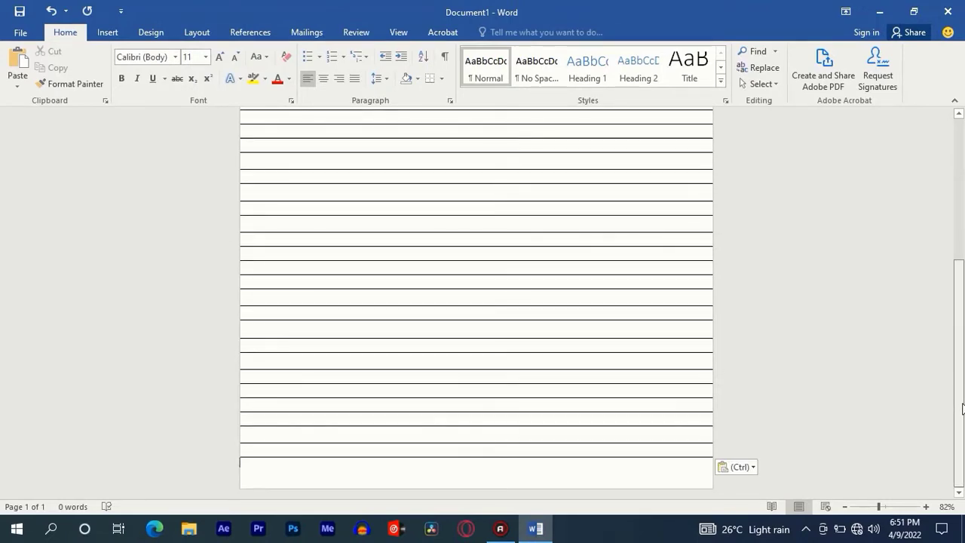
key(Return)
key(ctrl+v)
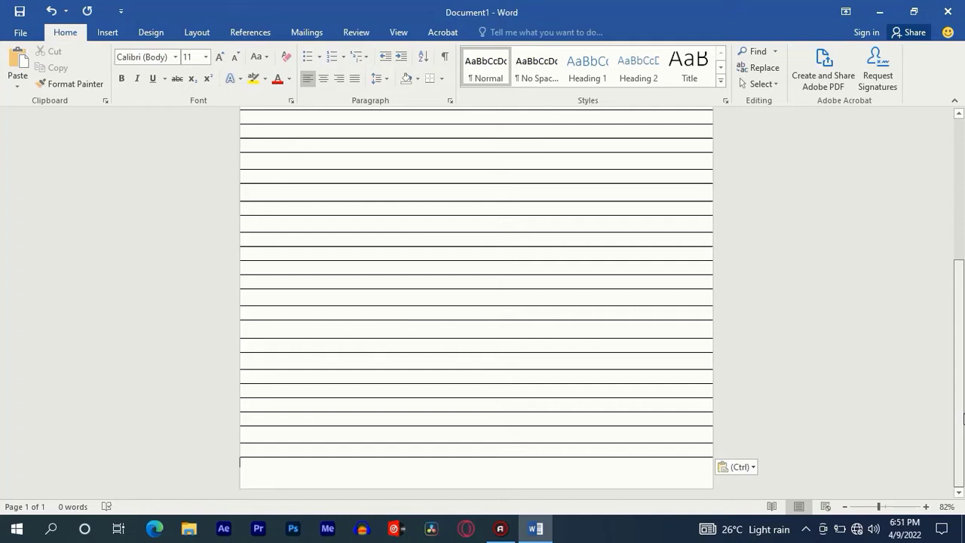
click(109, 34)
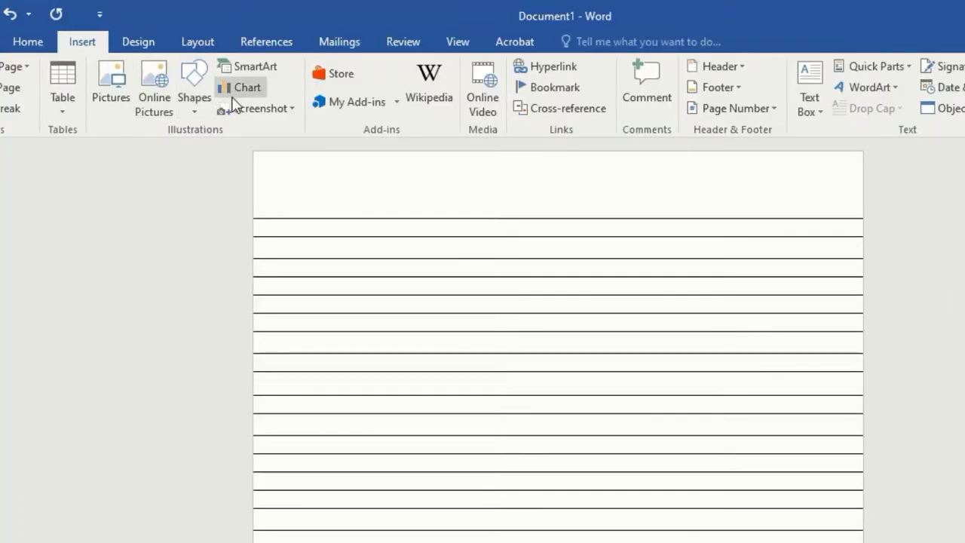
Draw a straight vertical line from the page top to bottom near the left edge.
click(198, 116)
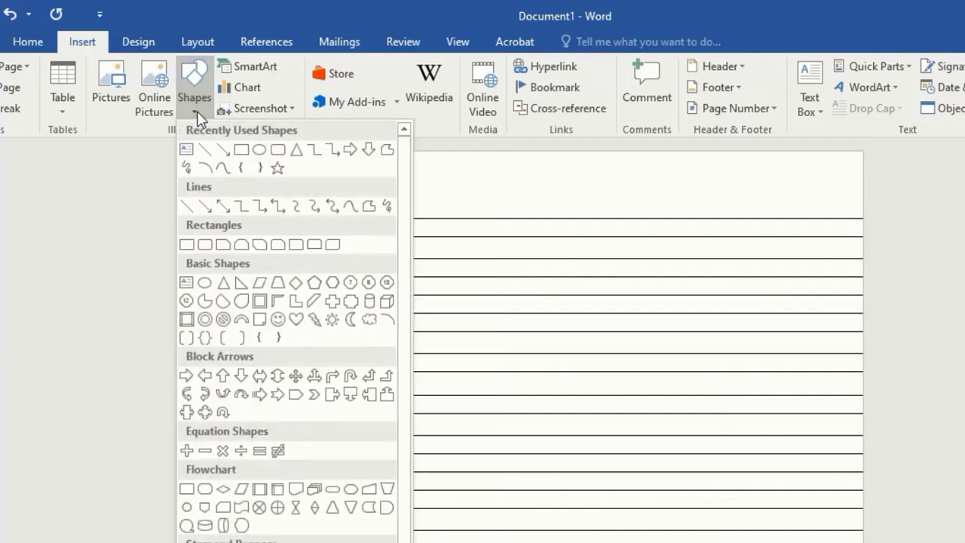
click(186, 206)
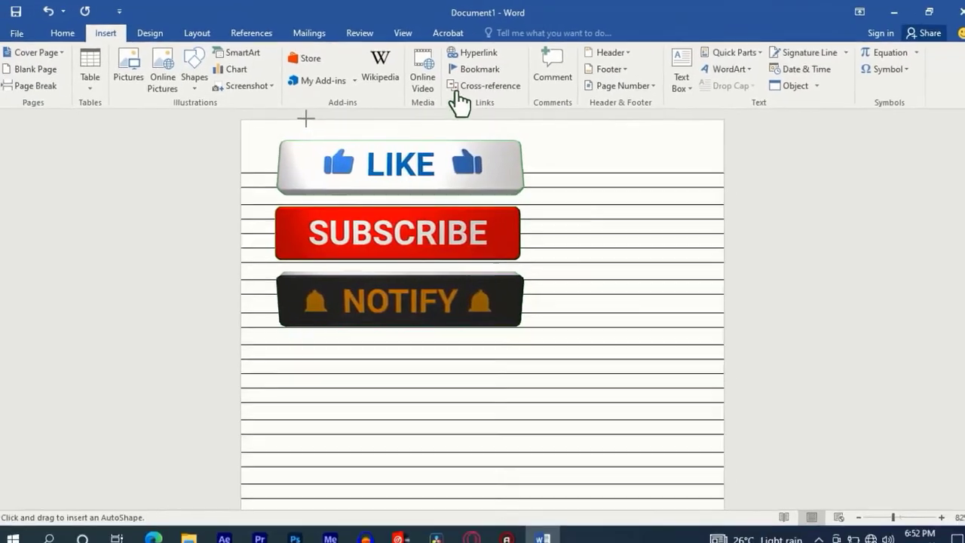
drag(305, 118, 305, 444)
drag(302, 478, 300, 488)
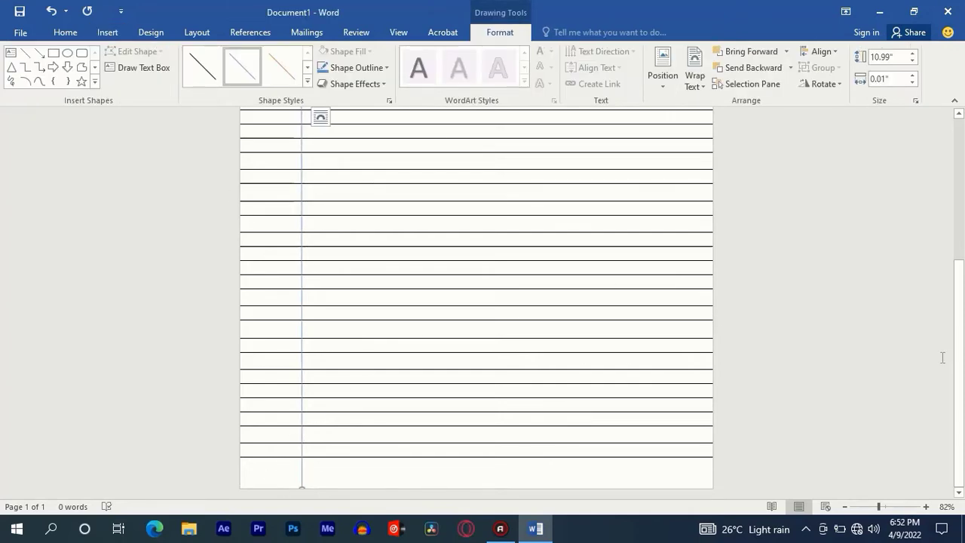
drag(959, 361, 962, 297)
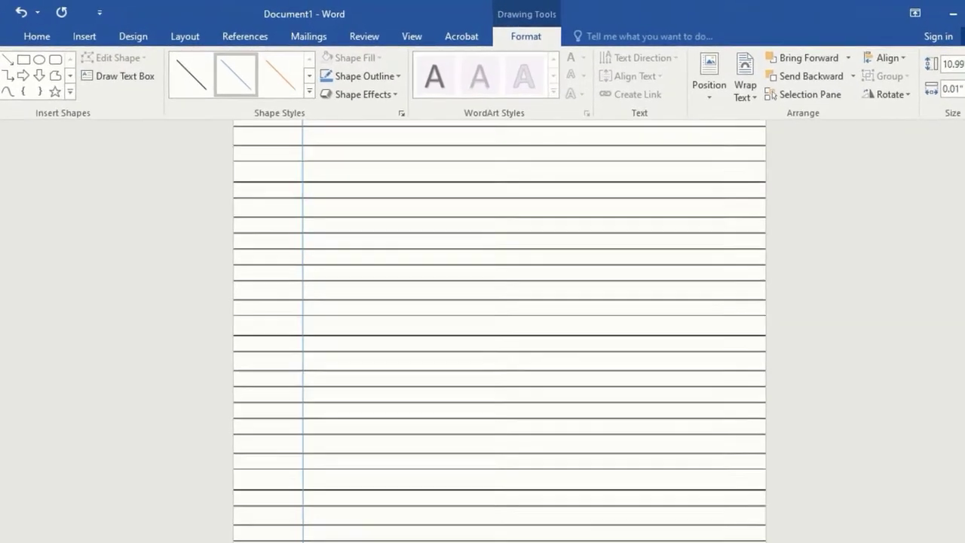
scroll(480, 302, up, 5)
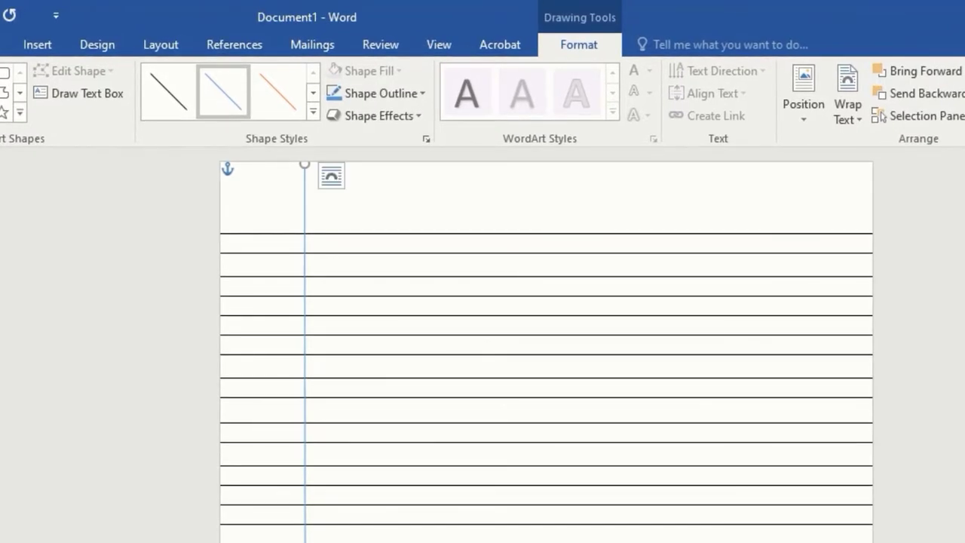
Give the margin line the orange Intense Line - Accent 2 style and a 3 pt weight.
click(313, 113)
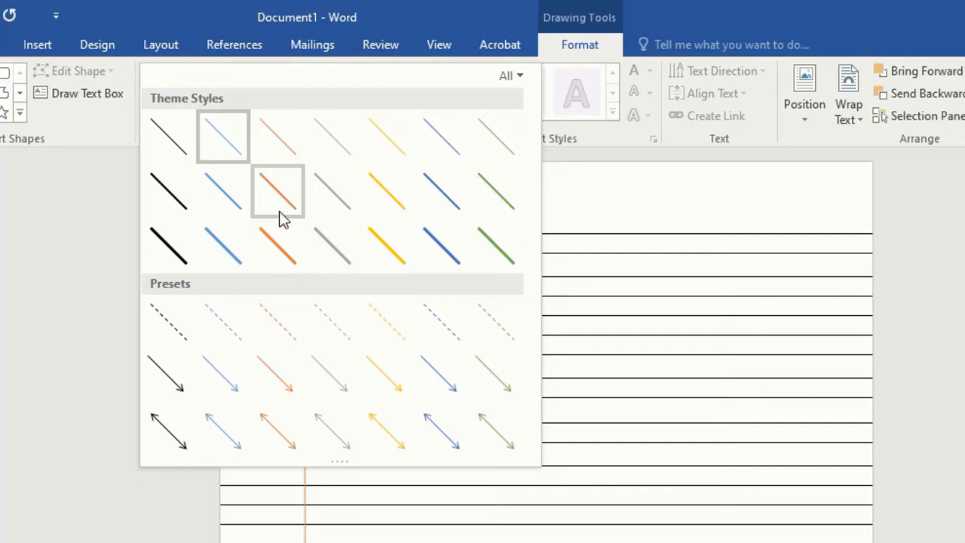
click(271, 250)
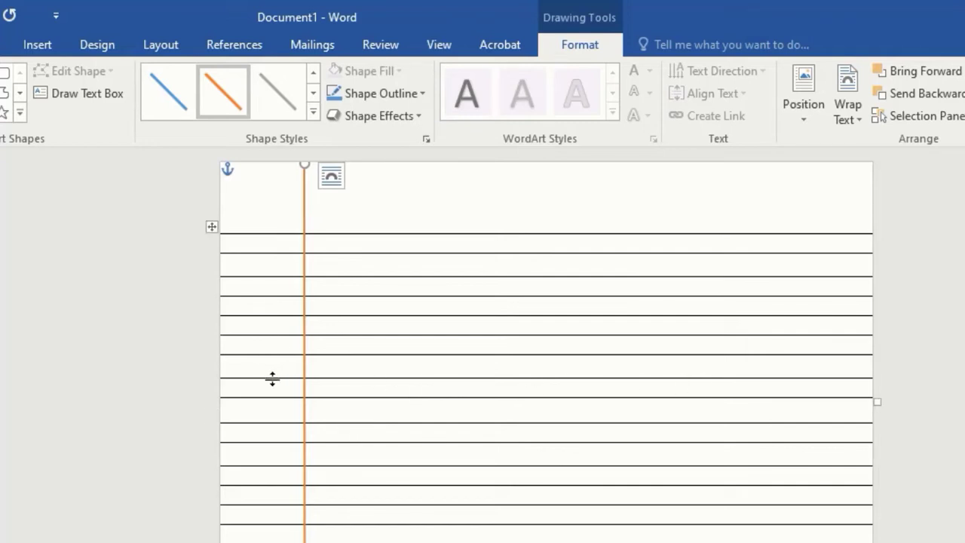
click(411, 93)
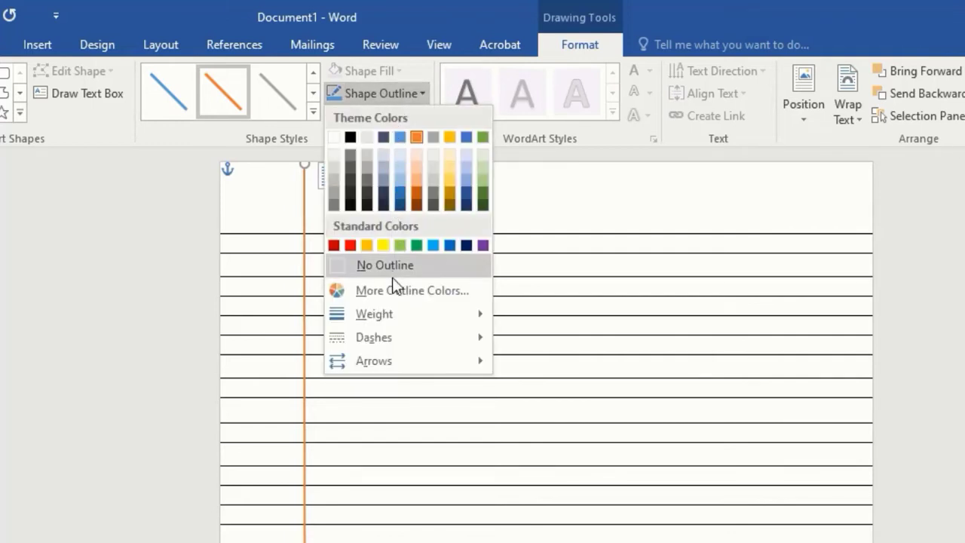
mouse_move(408, 316)
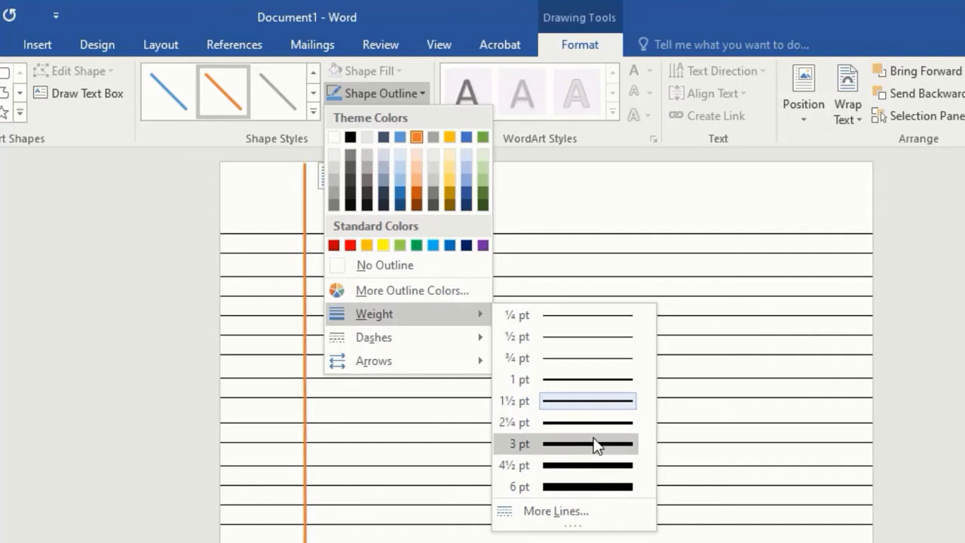
click(595, 444)
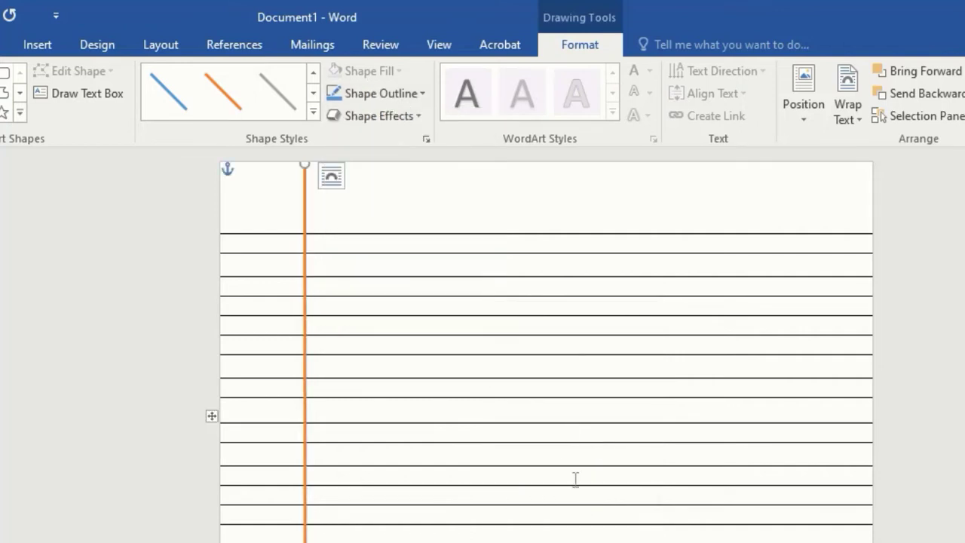
scroll(480, 309, down, 1)
scroll(964, 252, up, 3)
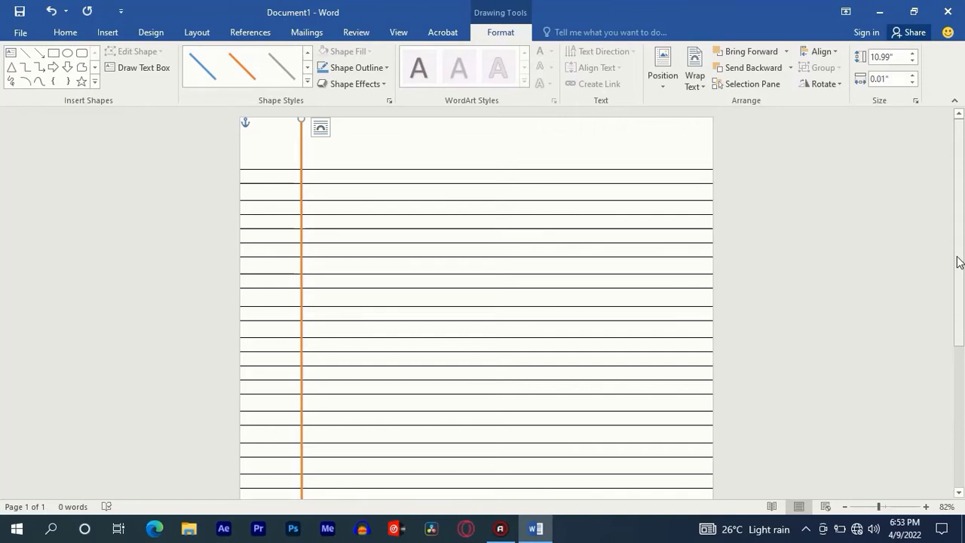
Paste a copy of the orange line and position it right beside the original.
click(107, 31)
key(ctrl+v)
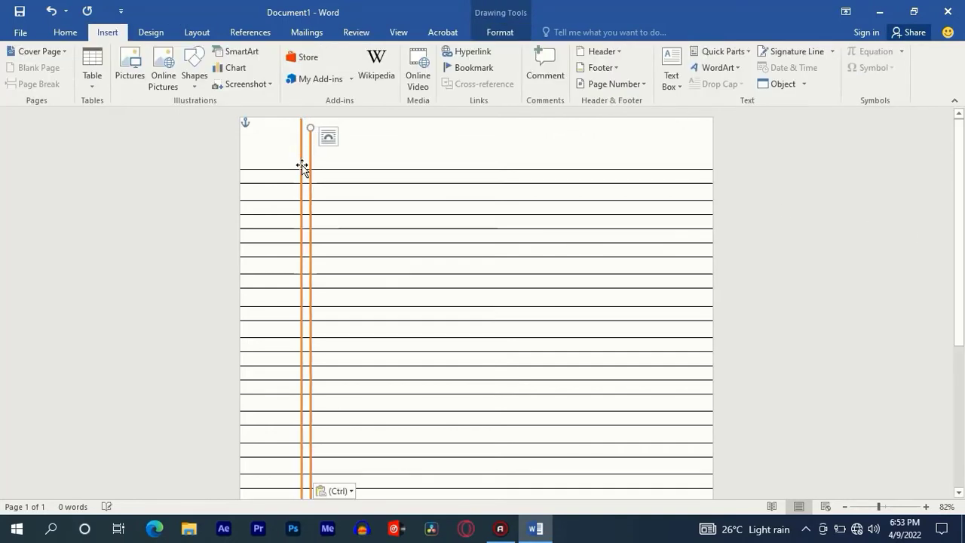
drag(310, 170, 299, 156)
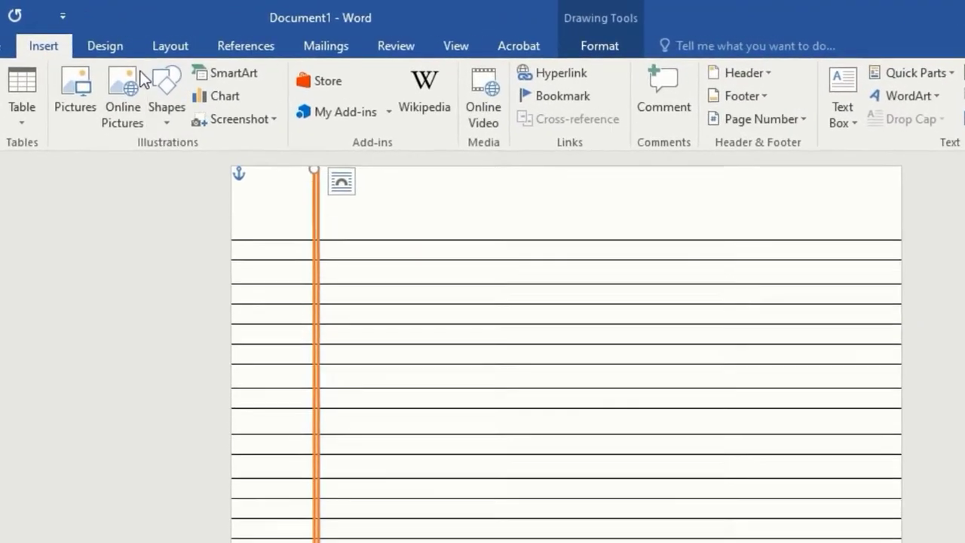
double_click(316, 255)
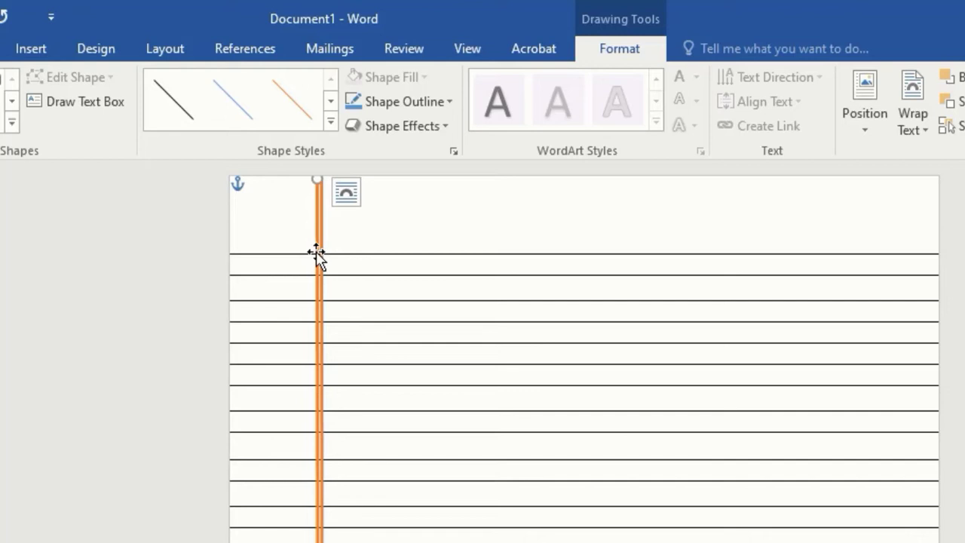
click(443, 107)
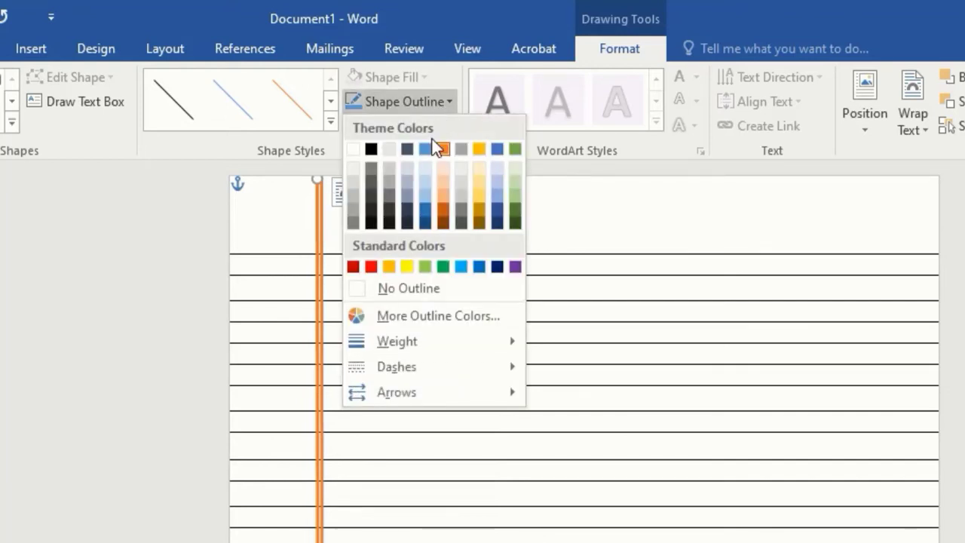
Change the copied orange line's outline to a dashed style, then deselect it.
mouse_move(434, 347)
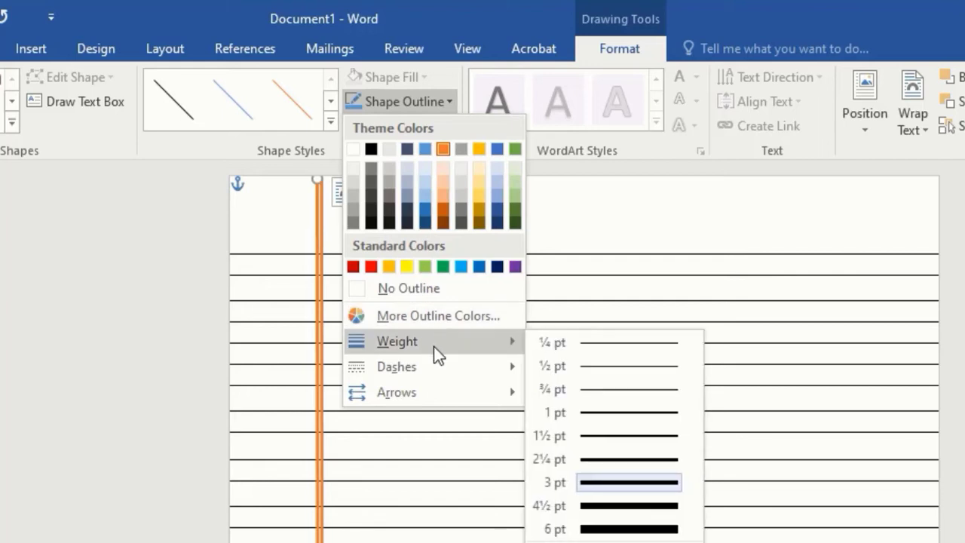
mouse_move(446, 367)
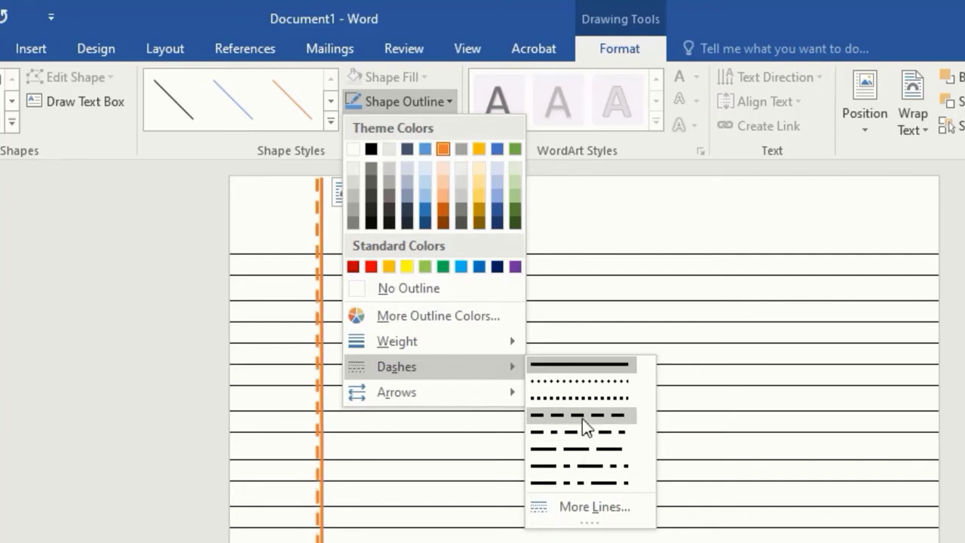
click(582, 416)
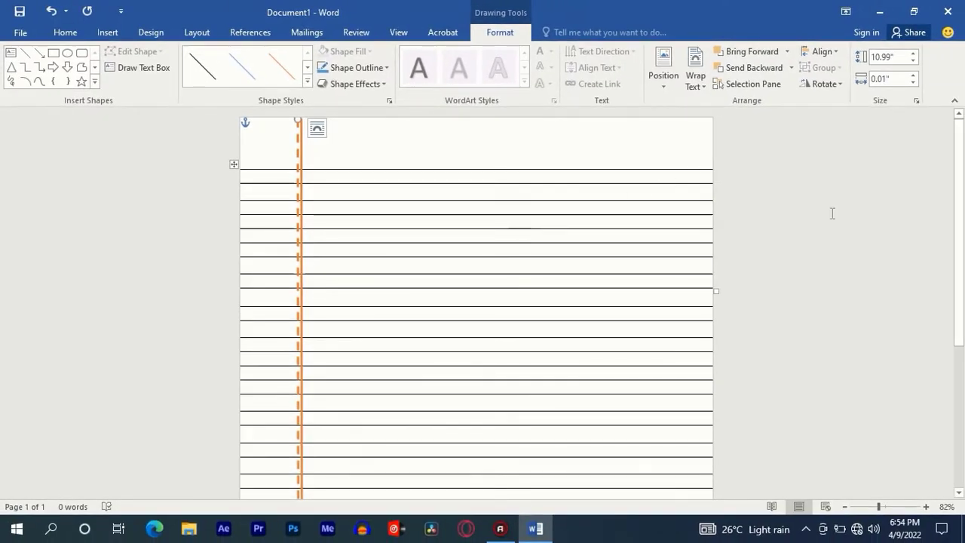
click(832, 214)
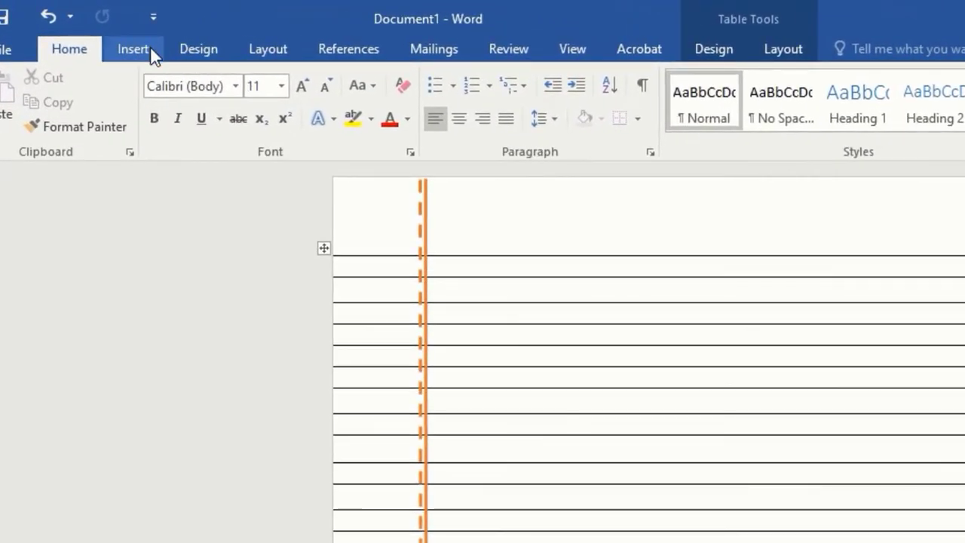
Draw a rounded rectangle in the page's top-right corner above the first ruled line.
click(143, 45)
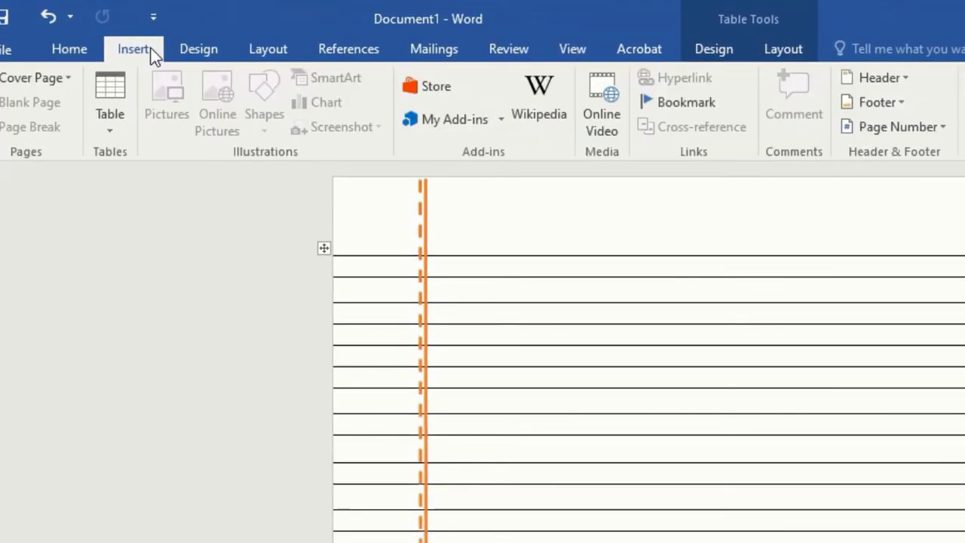
click(588, 239)
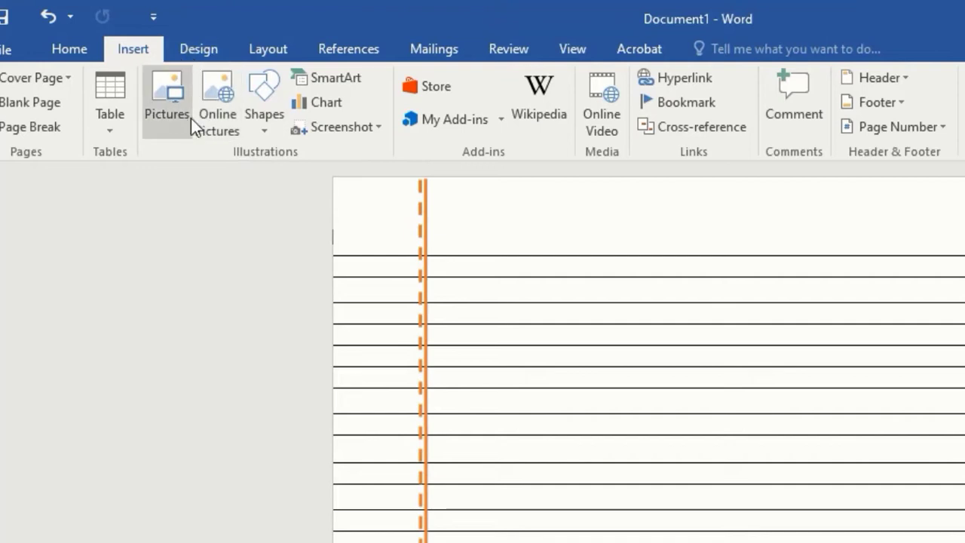
click(264, 139)
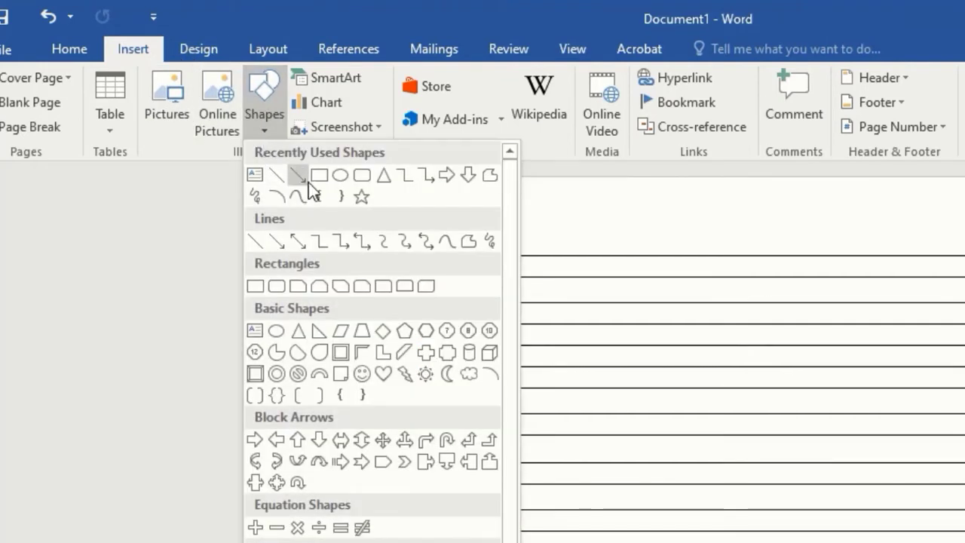
click(360, 180)
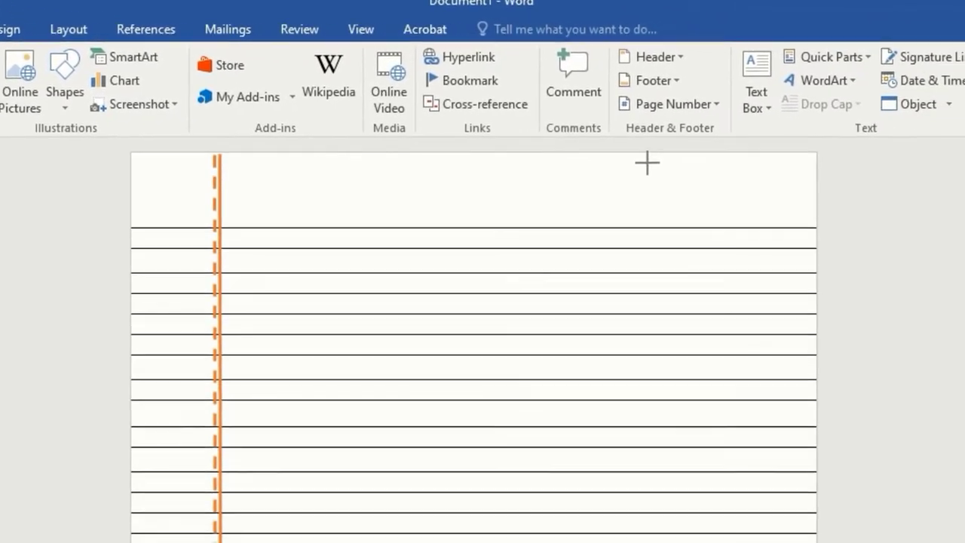
mouse_move(635, 155)
mouse_down()
mouse_move(673, 207)
mouse_move(796, 220)
mouse_up()
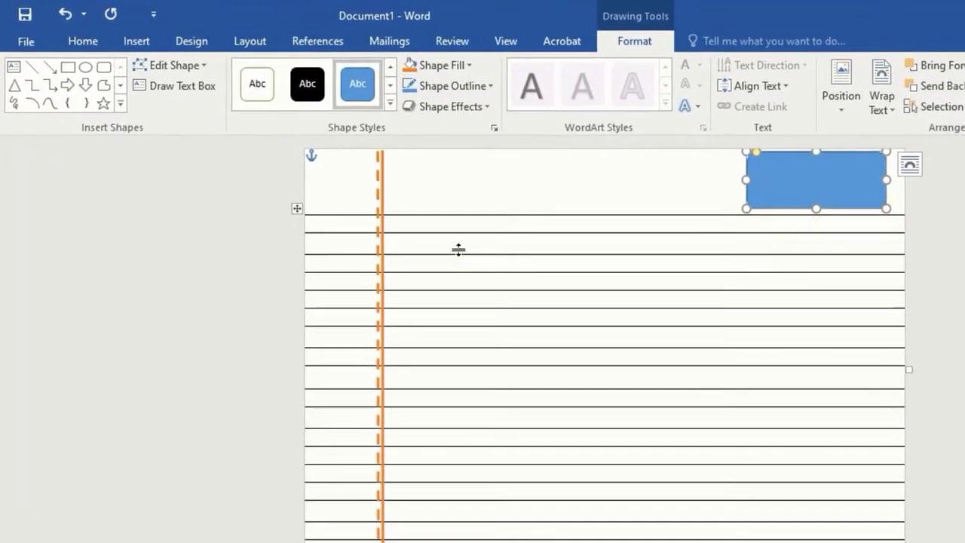
click(403, 112)
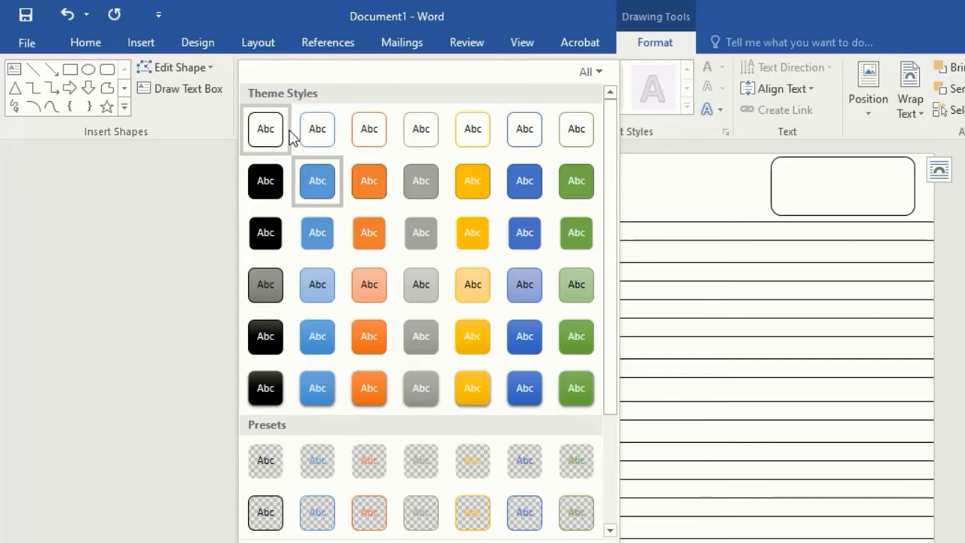
Apply a plain outline style to the rounded box and change its outline colour to orange.
click(264, 130)
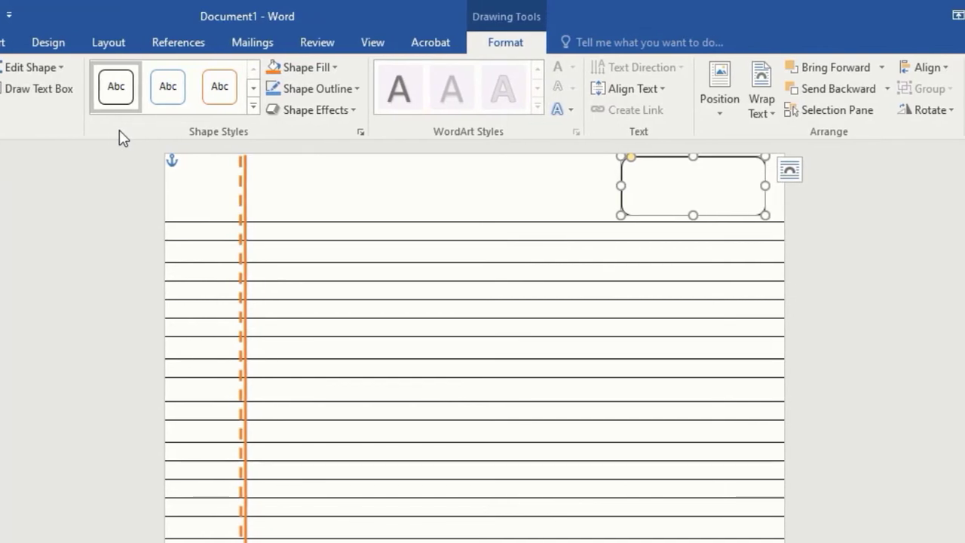
click(322, 94)
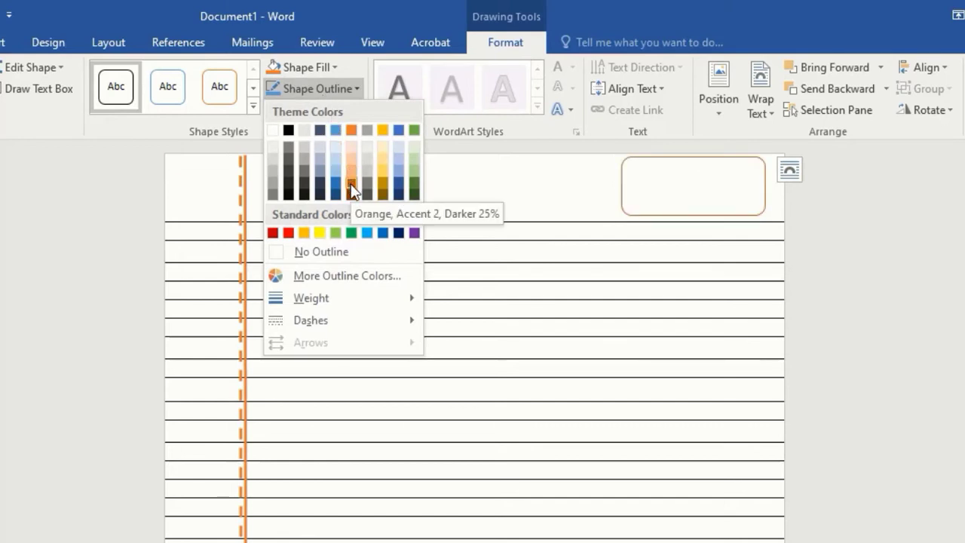
click(352, 131)
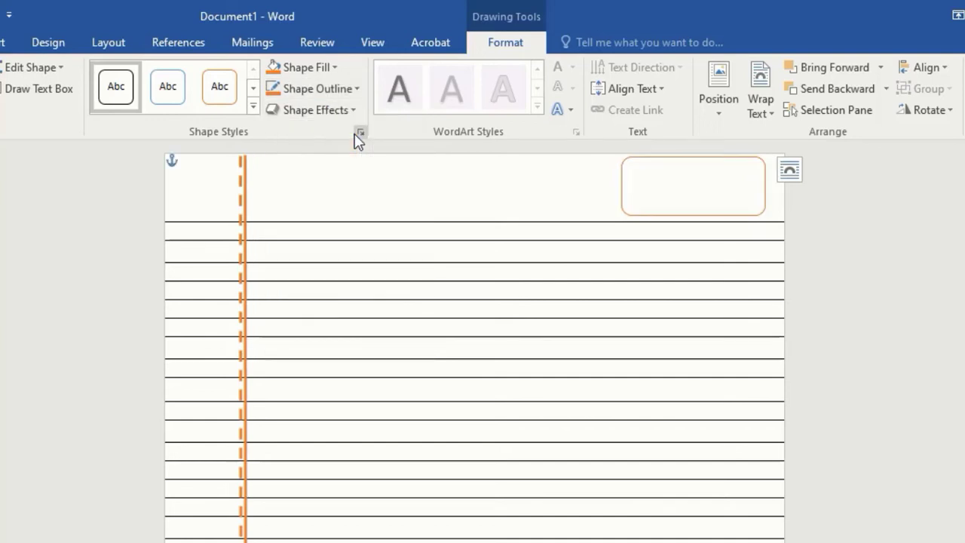
click(319, 92)
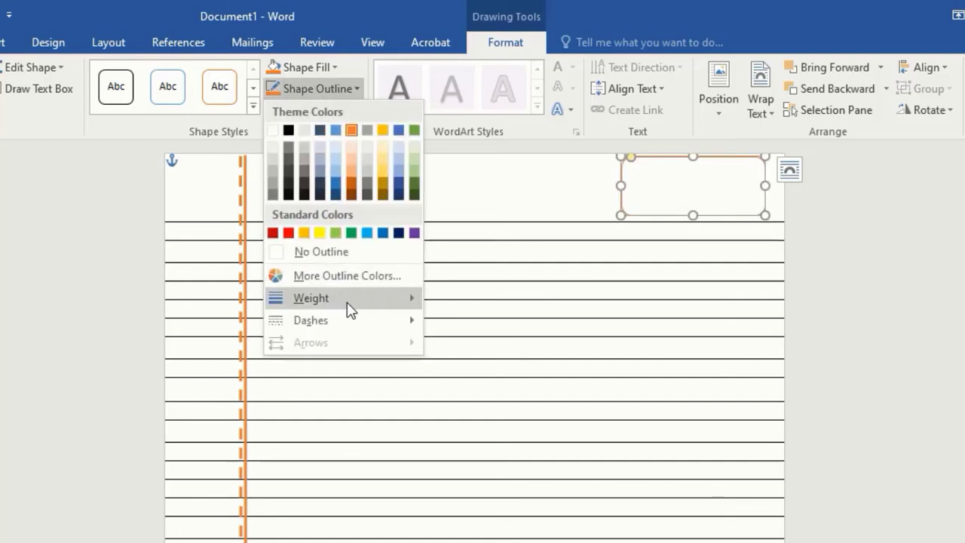
mouse_move(347, 302)
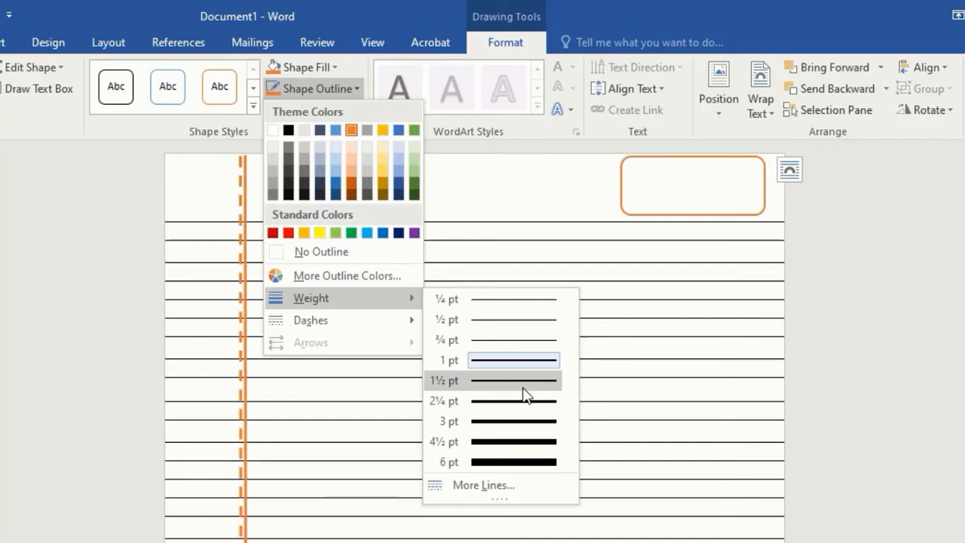
key(Escape)
key(Escape)
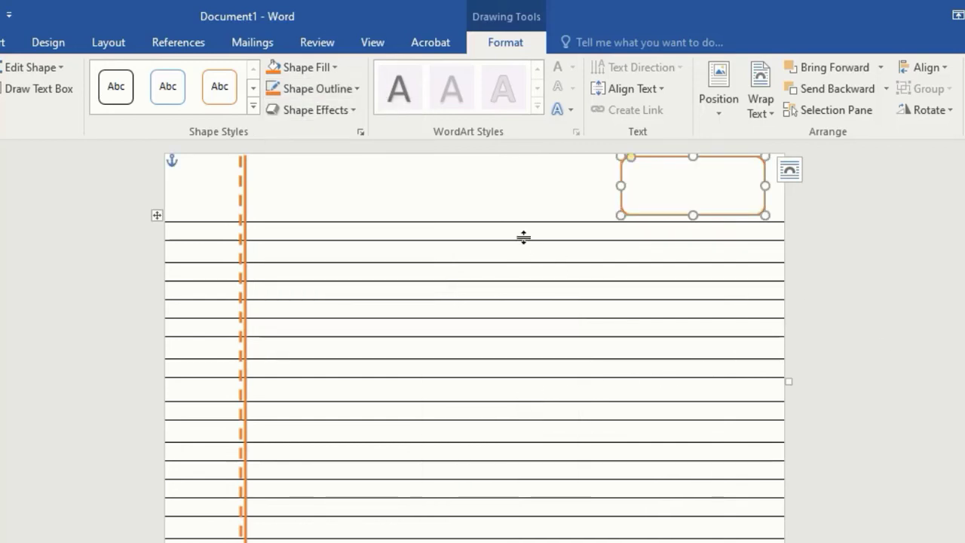
click(520, 204)
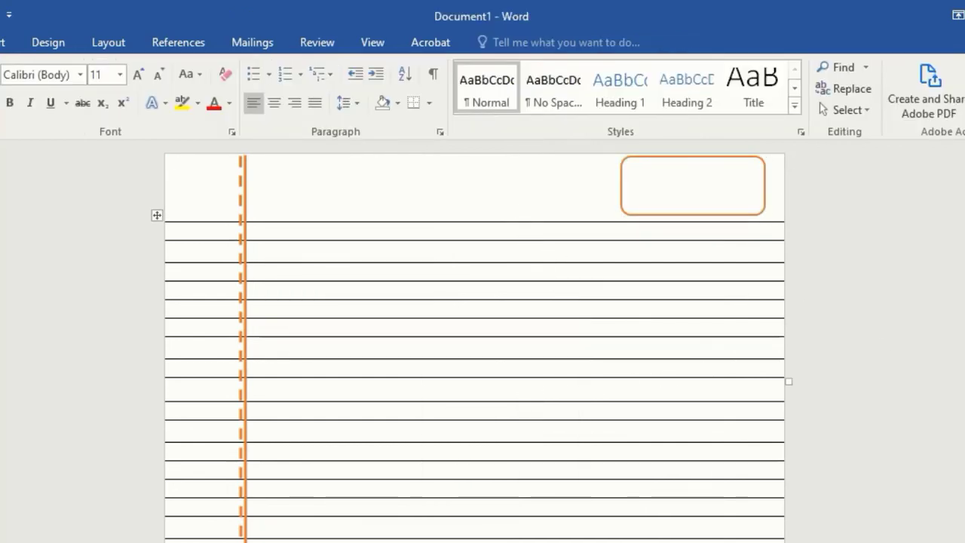
Type 'Name:' followed by a dotted line inside the rounded orange box.
scroll(475, 347, down, 2)
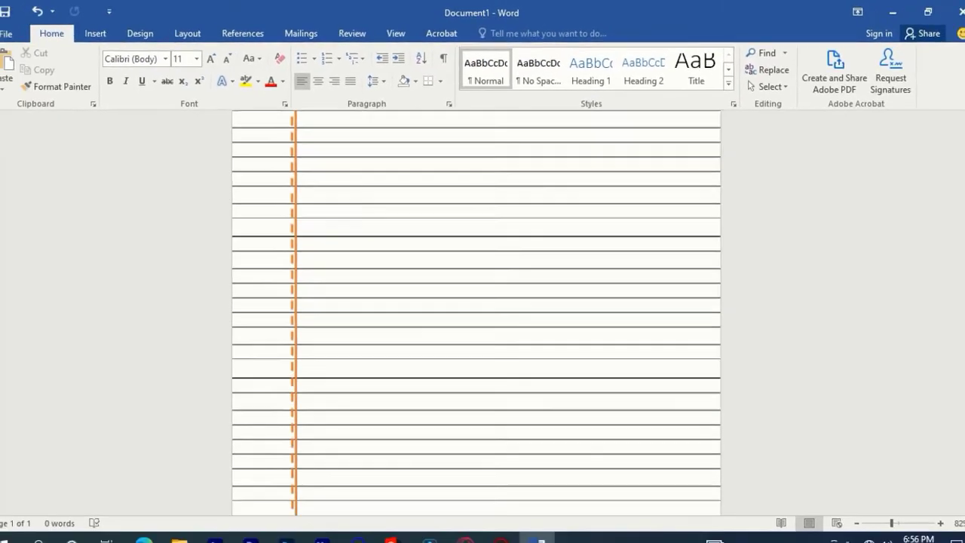
scroll(963, 206, up, 3)
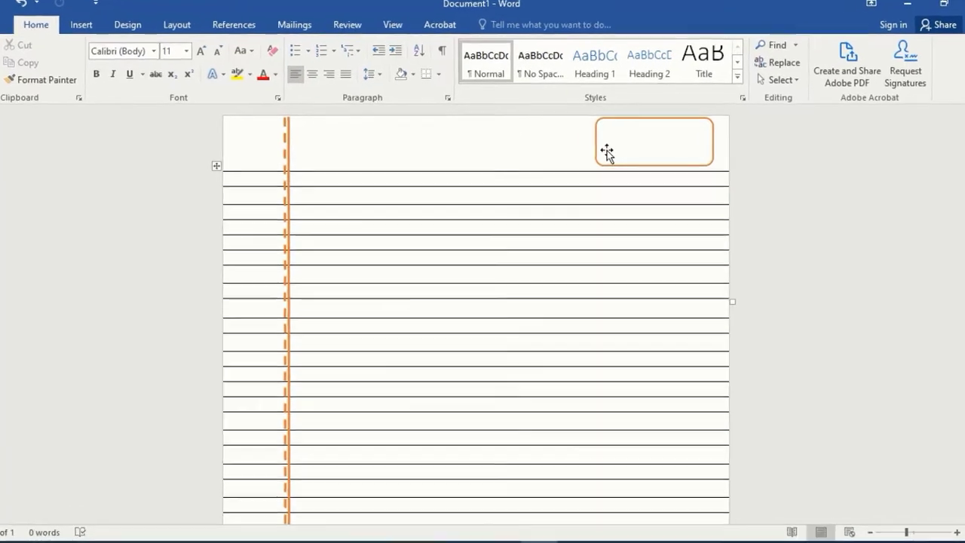
click(609, 137)
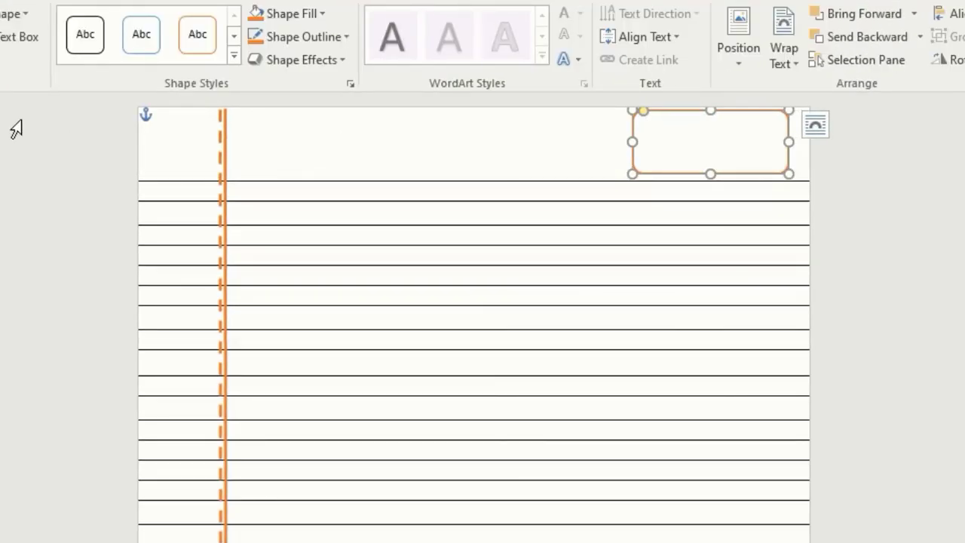
click(711, 136)
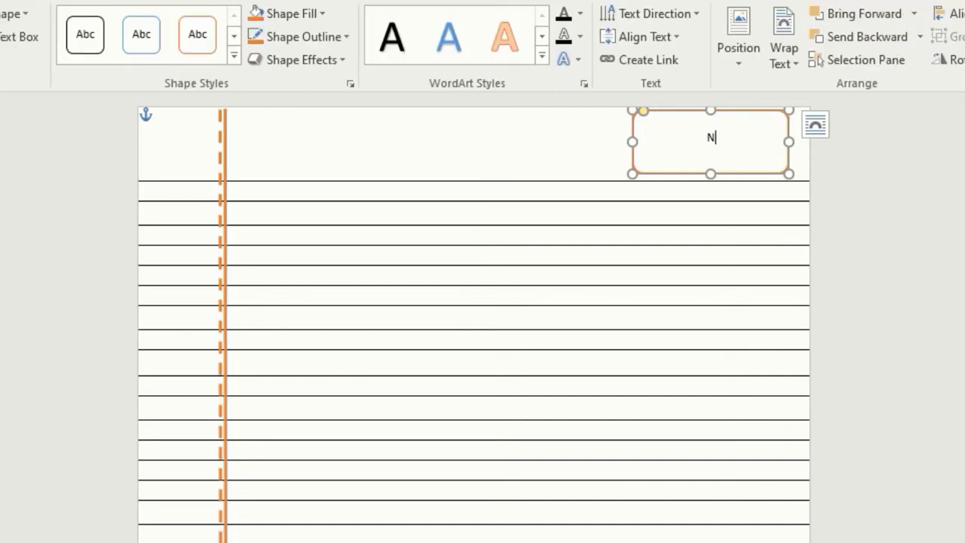
text(Name:...................................)
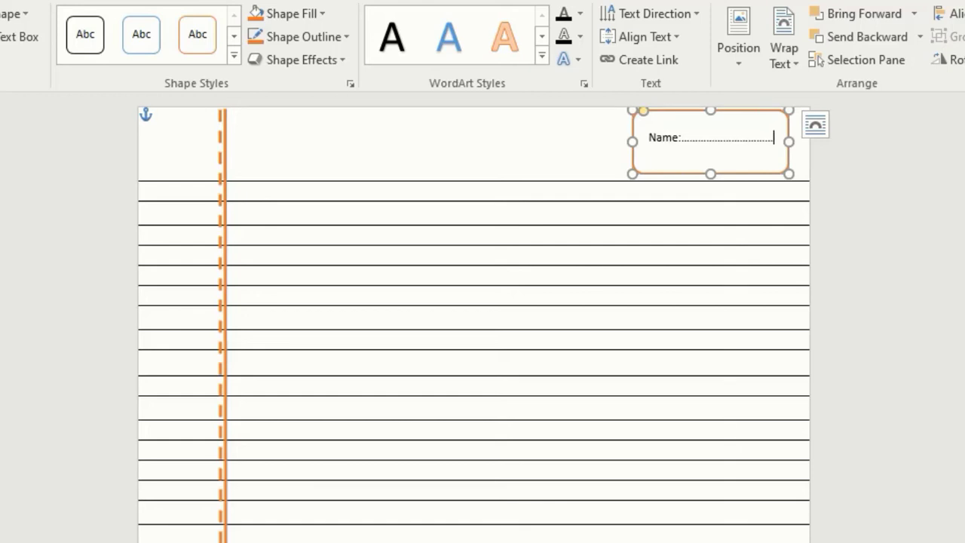
text(.)
Add a 'Date:............/............/...........' line below the Name line, then deselect the box.
key(Return)
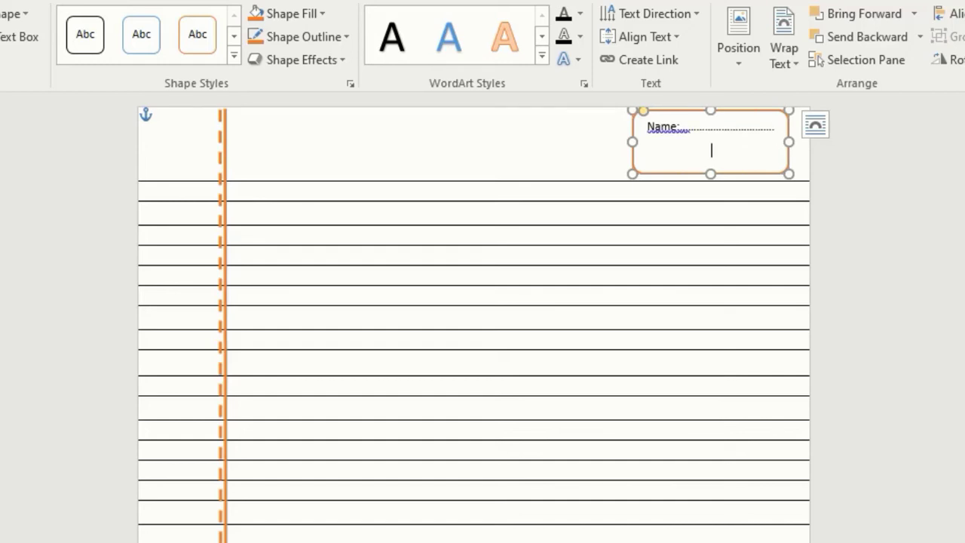
text(Date:............/............/...........)
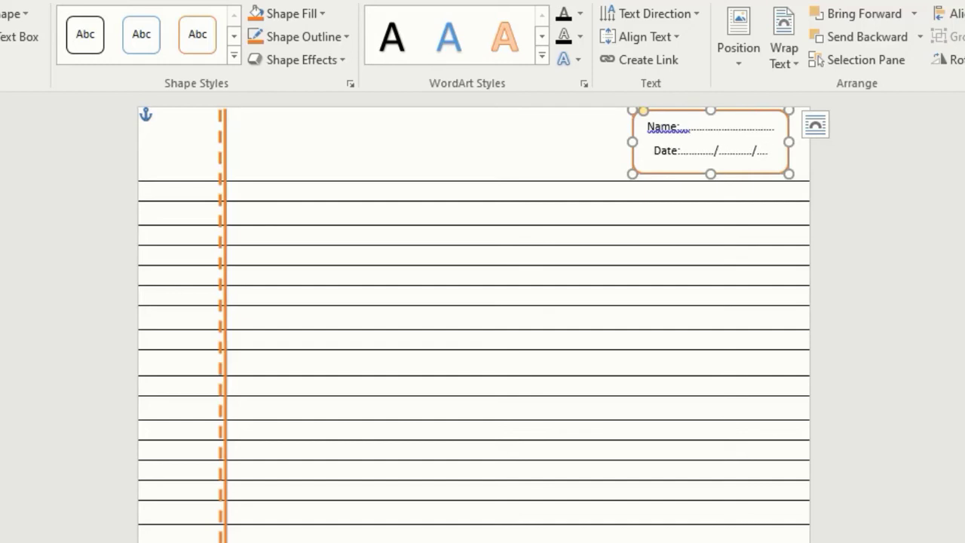
click(607, 151)
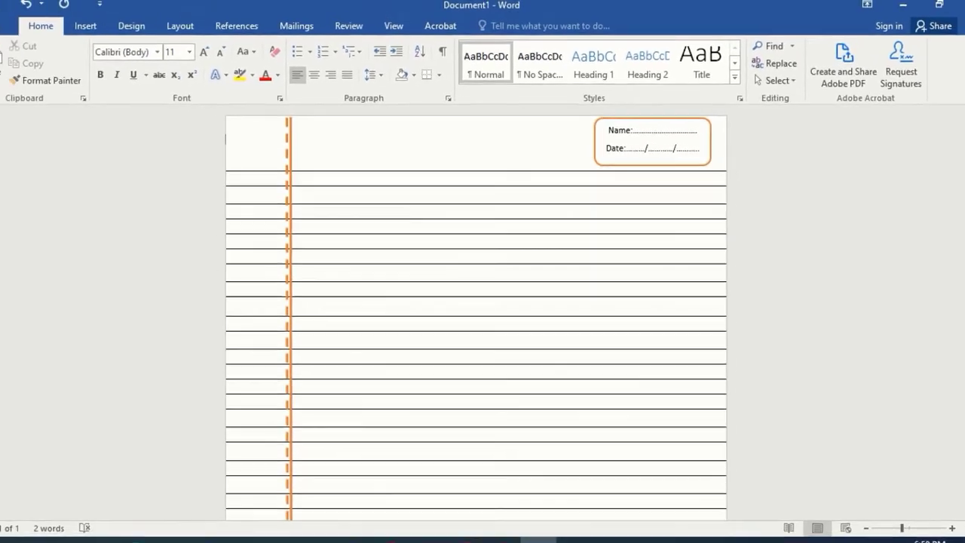
scroll(961, 471, down, 3)
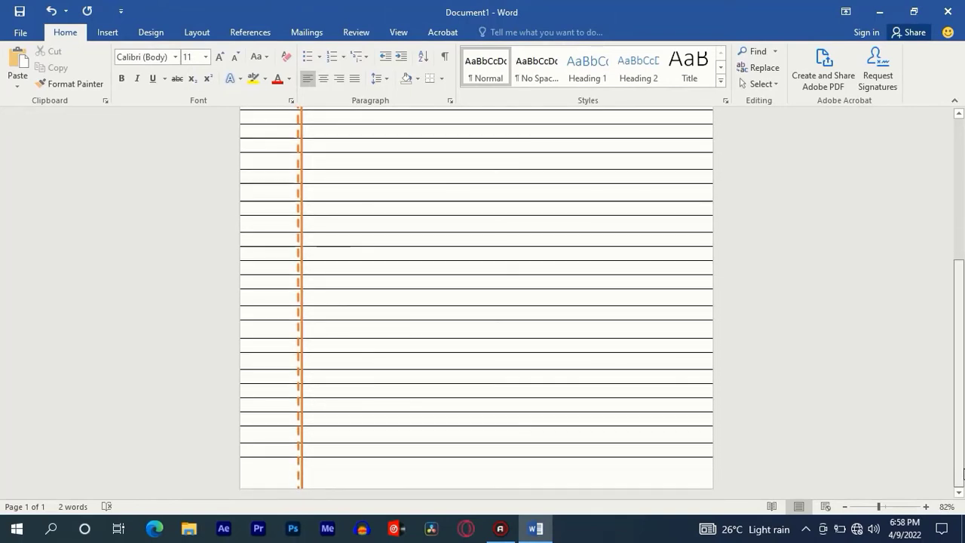
drag(963, 471, 963, 343)
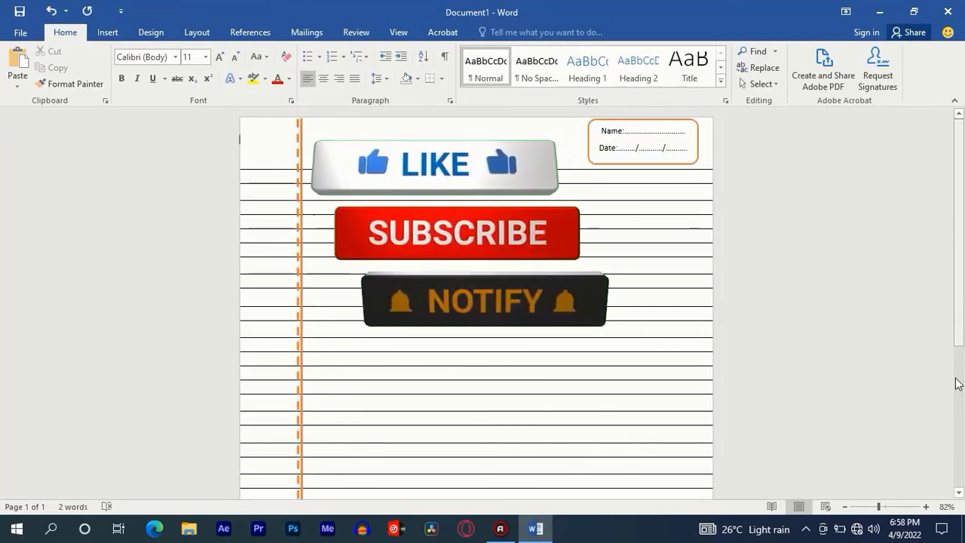
drag(878, 507, 887, 506)
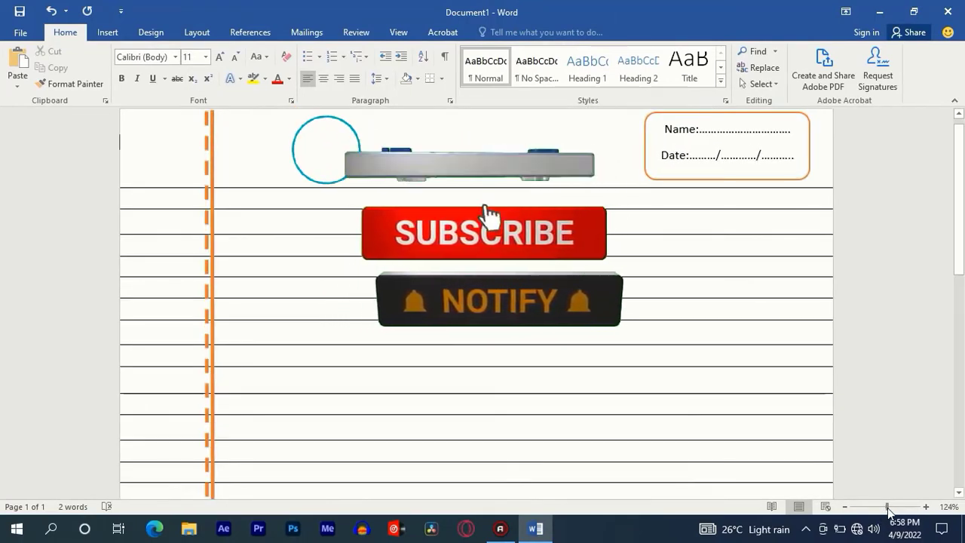
drag(887, 506, 886, 509)
click(885, 509)
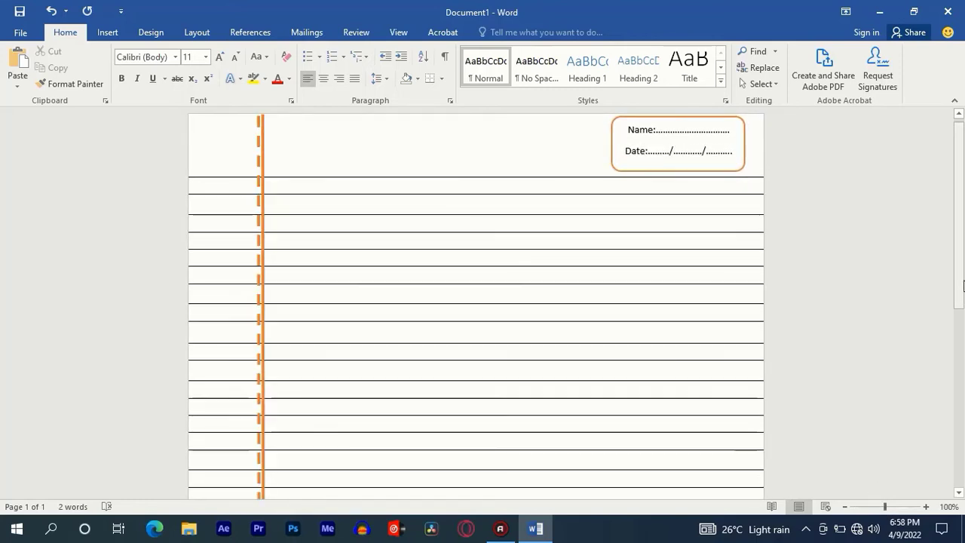
drag(963, 260, 962, 219)
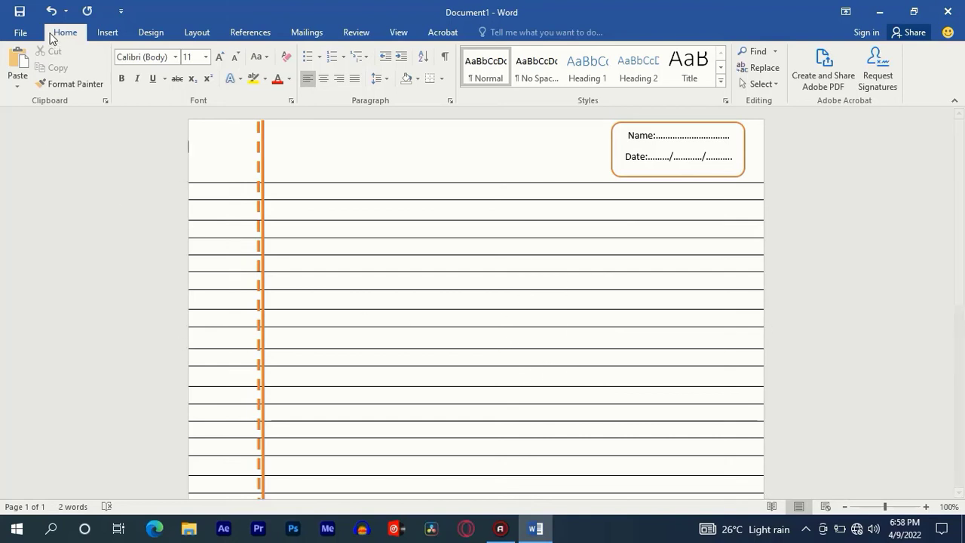
click(21, 33)
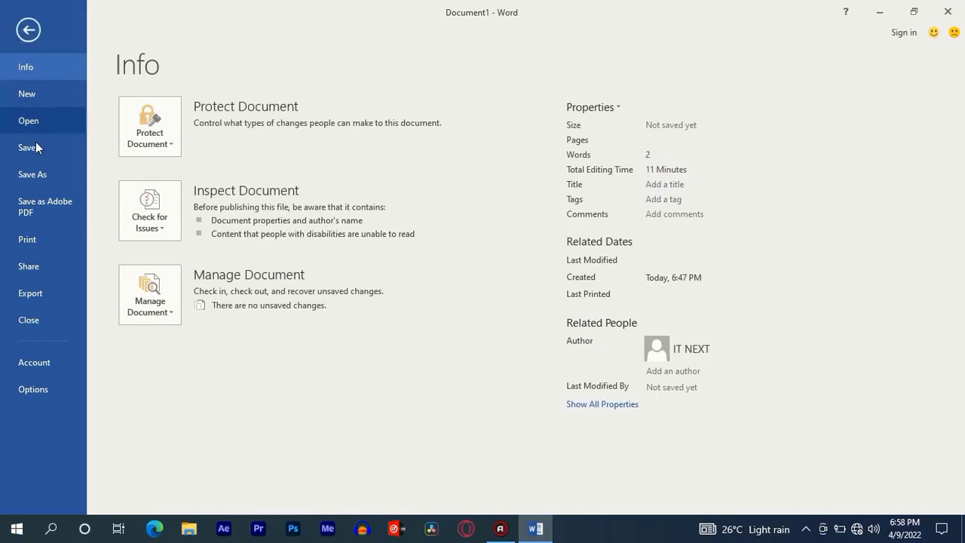
click(41, 249)
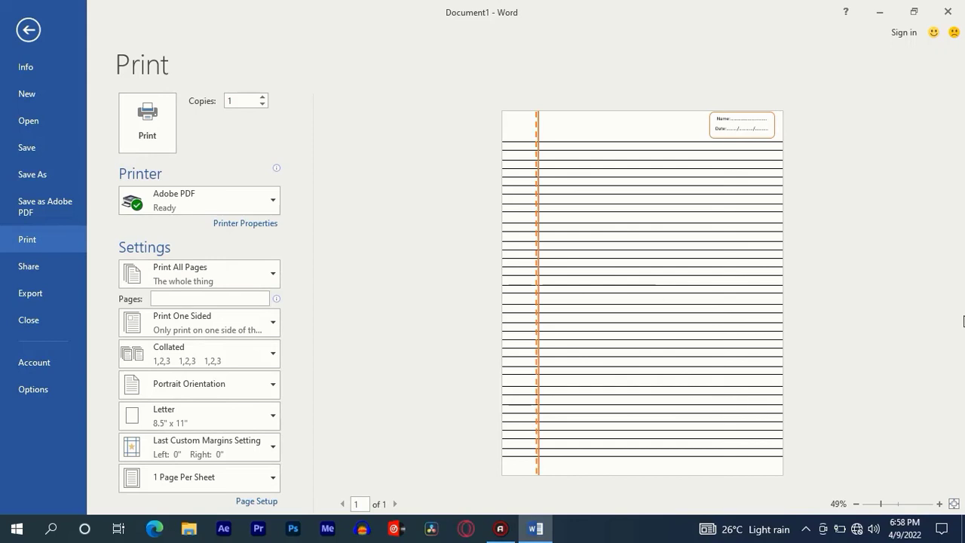
click(887, 503)
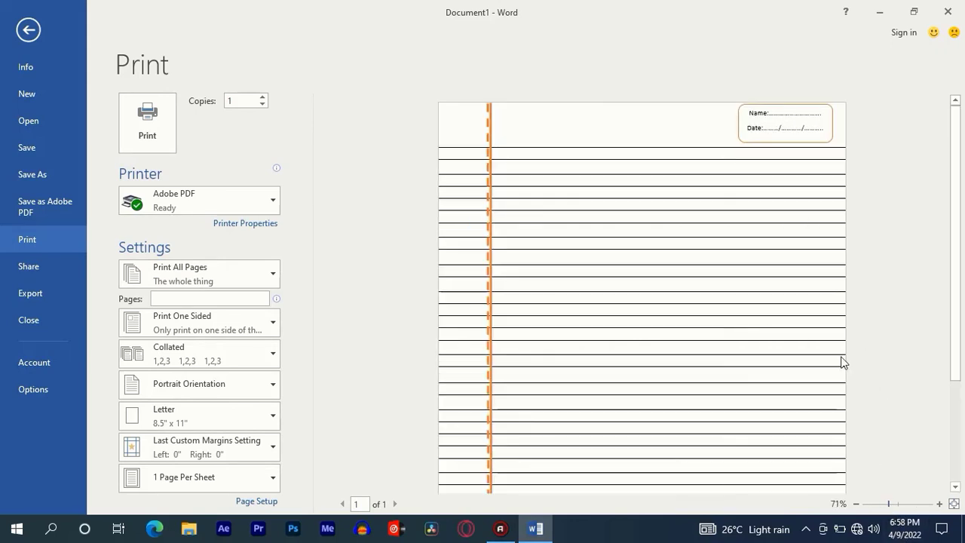
drag(962, 301, 959, 264)
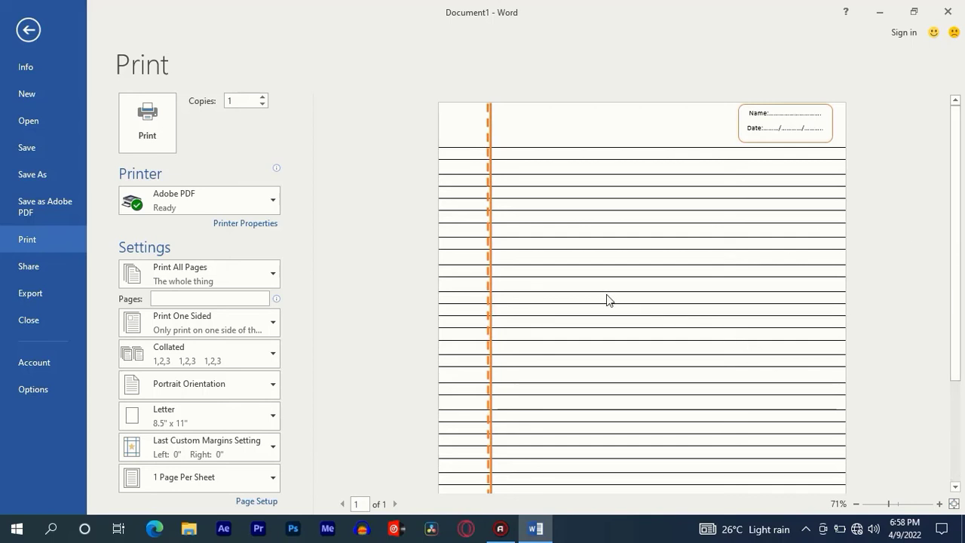
key(Escape)
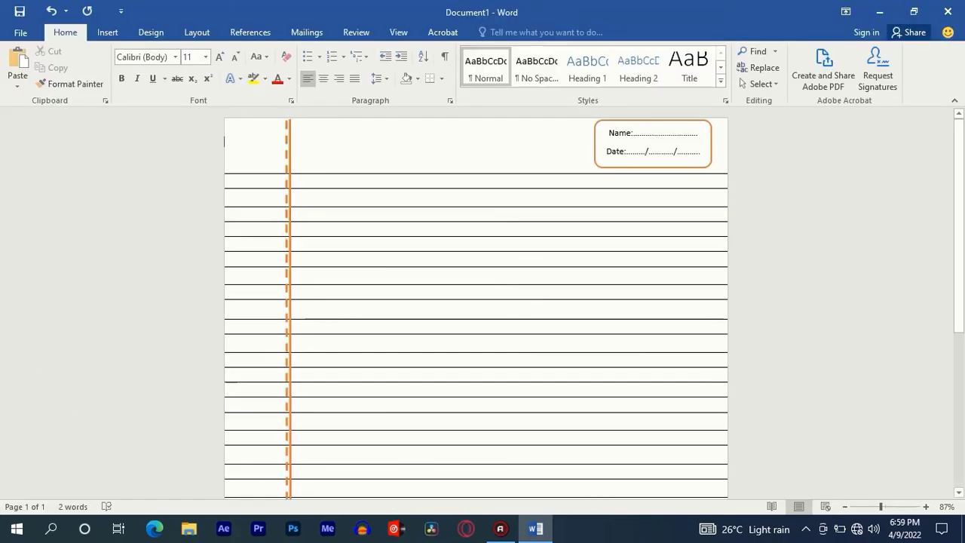
Save the document to the Desktop with the file name 'sssssss'.
click(21, 34)
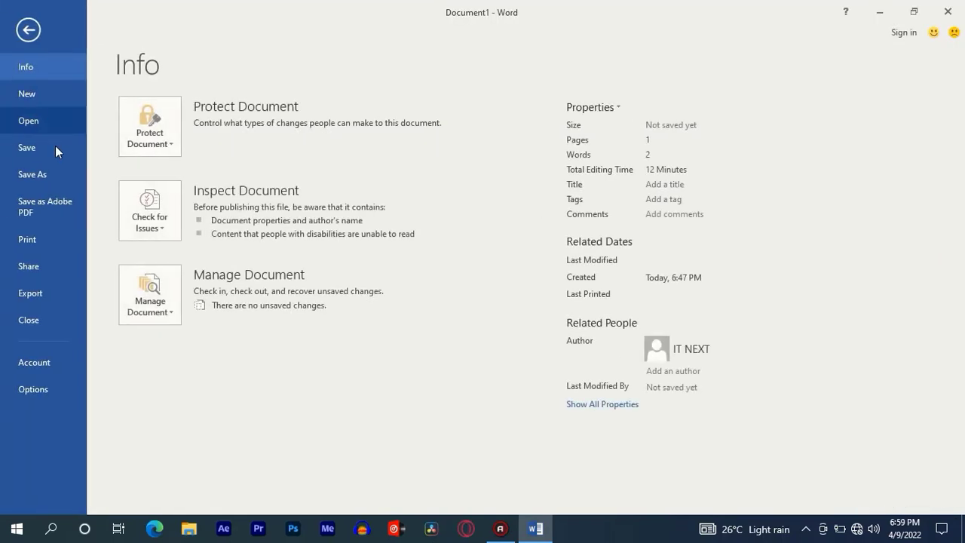
click(40, 151)
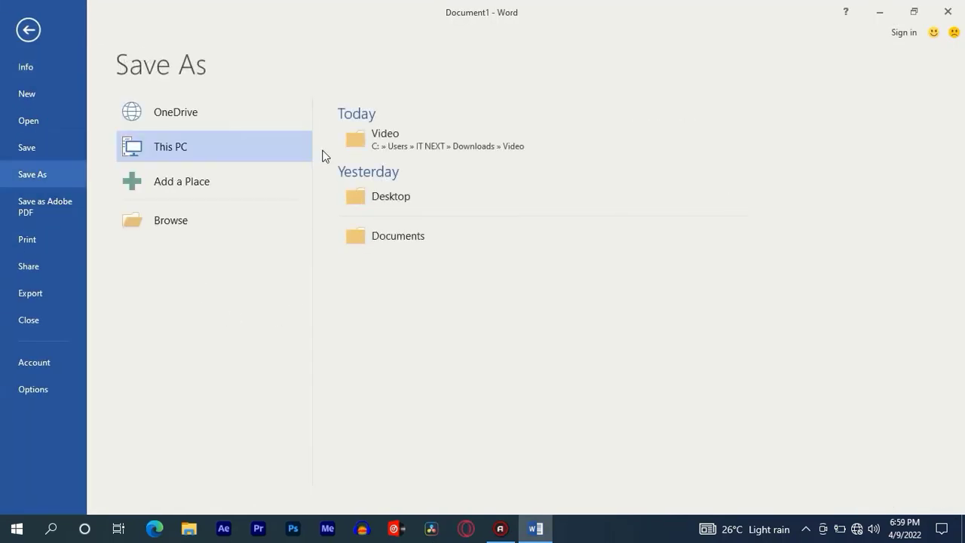
click(367, 196)
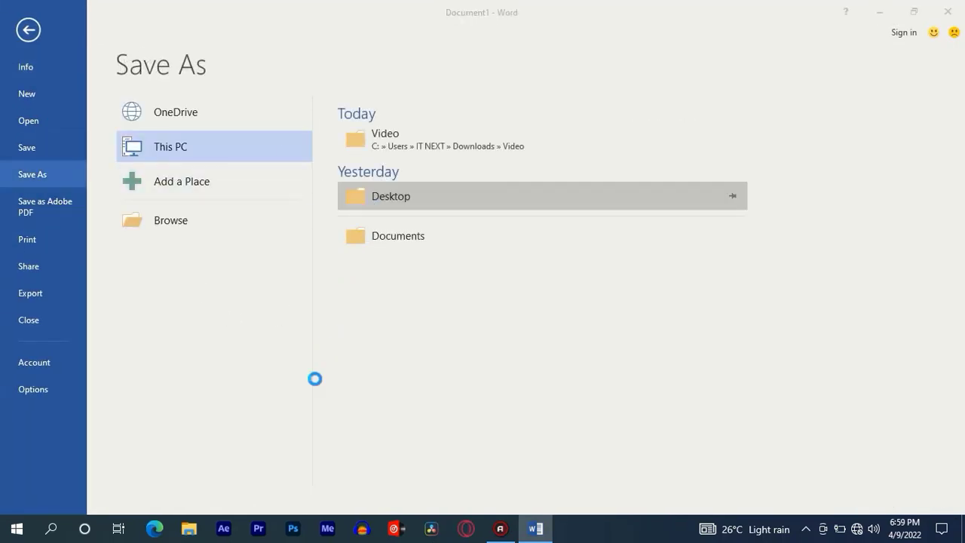
text(sssssss)
click(362, 334)
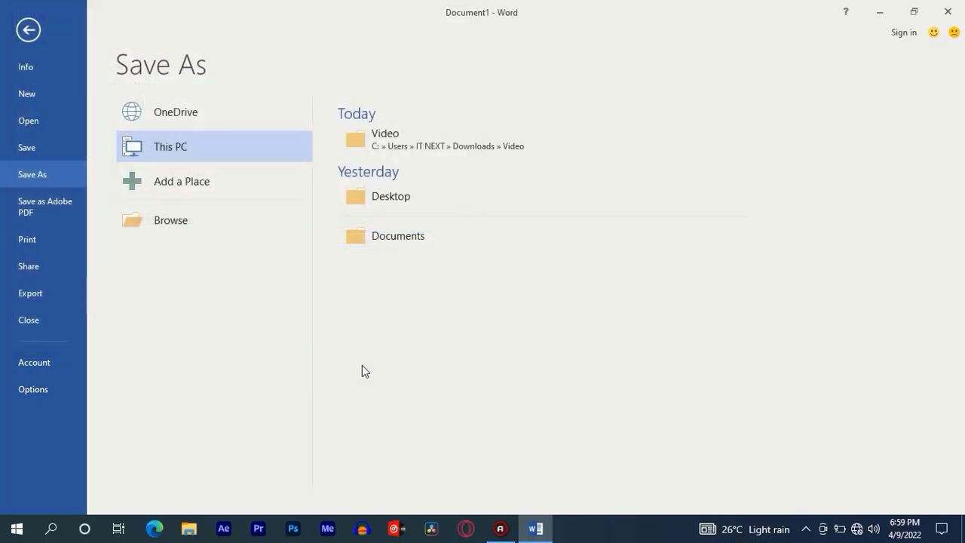